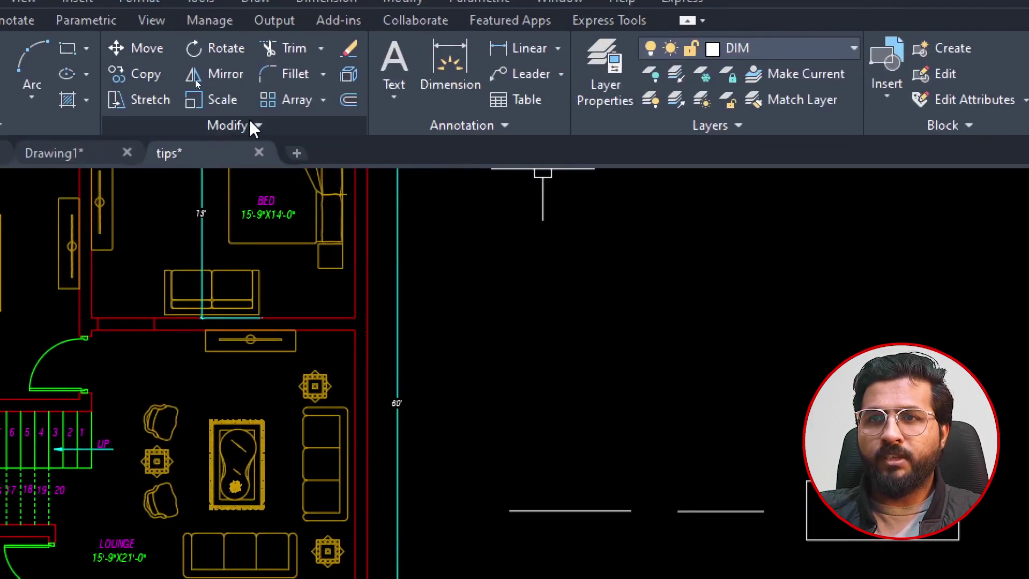
Step: Join the two short collinear horizontal sample lines into one line with the J command
left_click(260, 124)
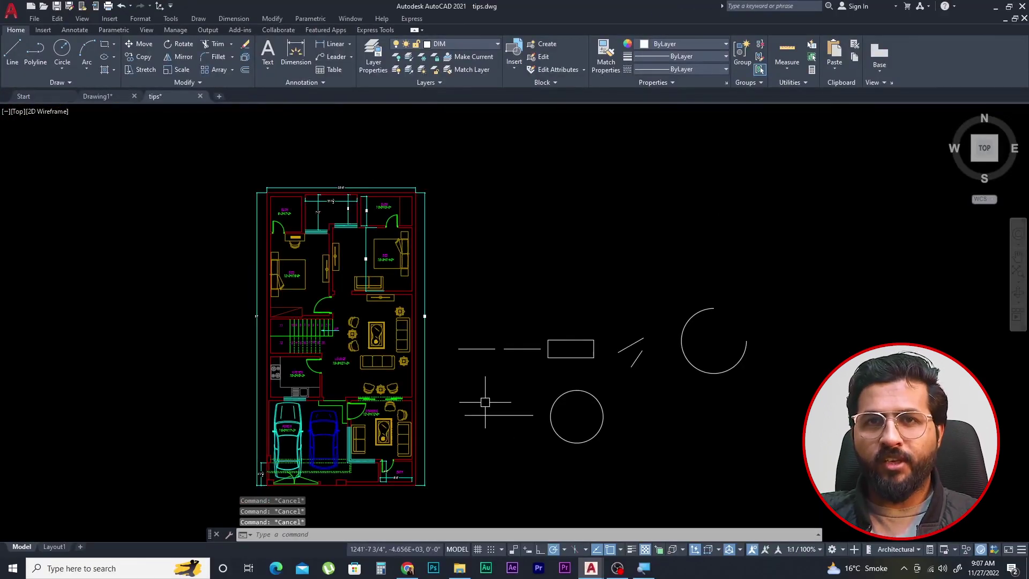
type("j")
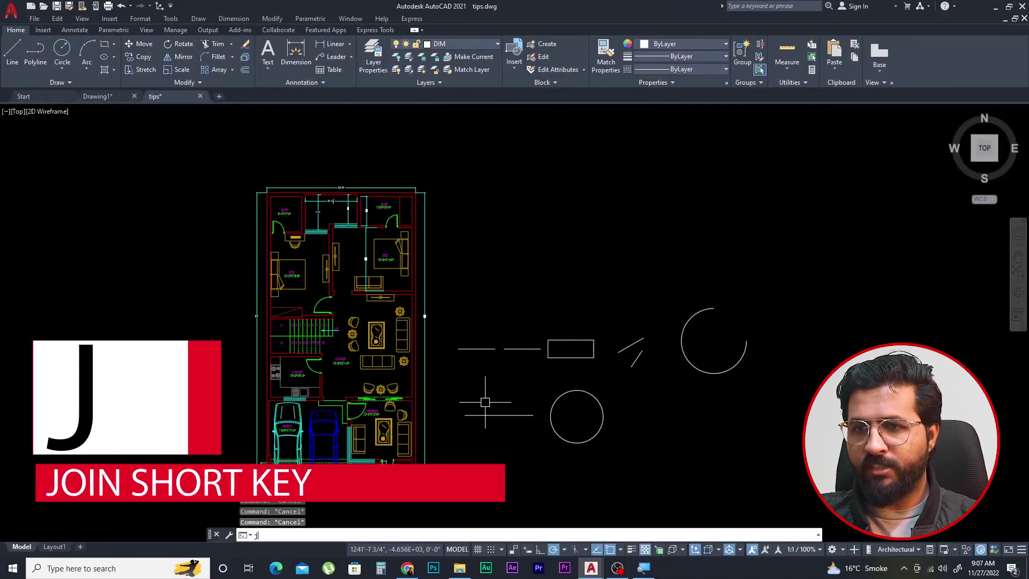
key("Return")
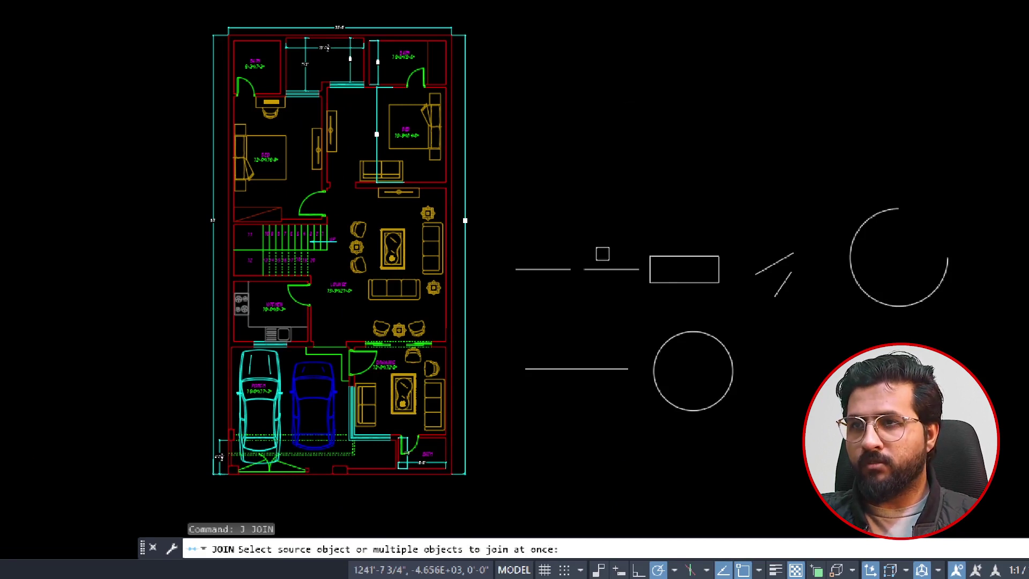
left_click(604, 252)
left_click(545, 287)
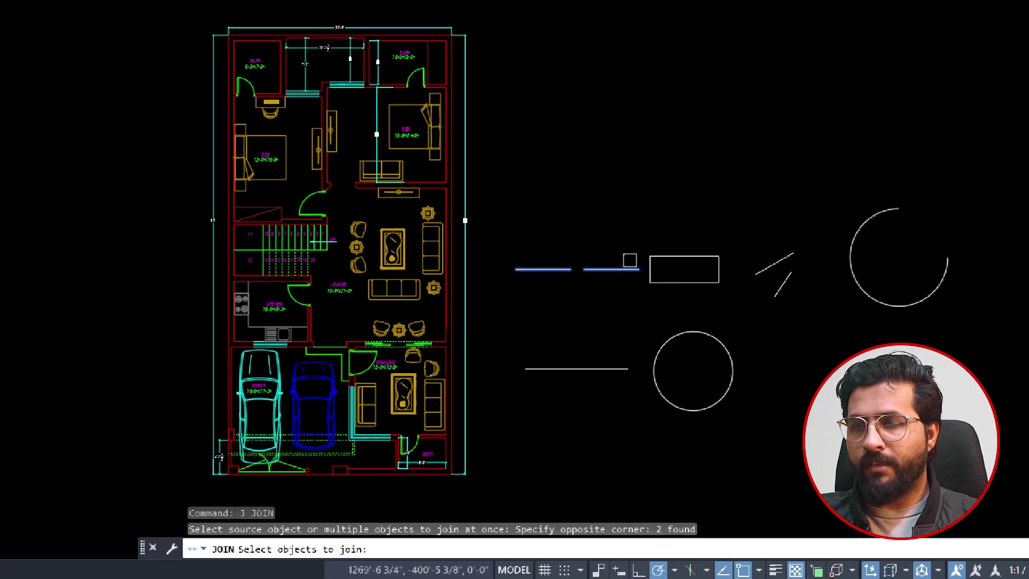
scroll(623, 256, "up", 2)
scroll(599, 270, "up", 2)
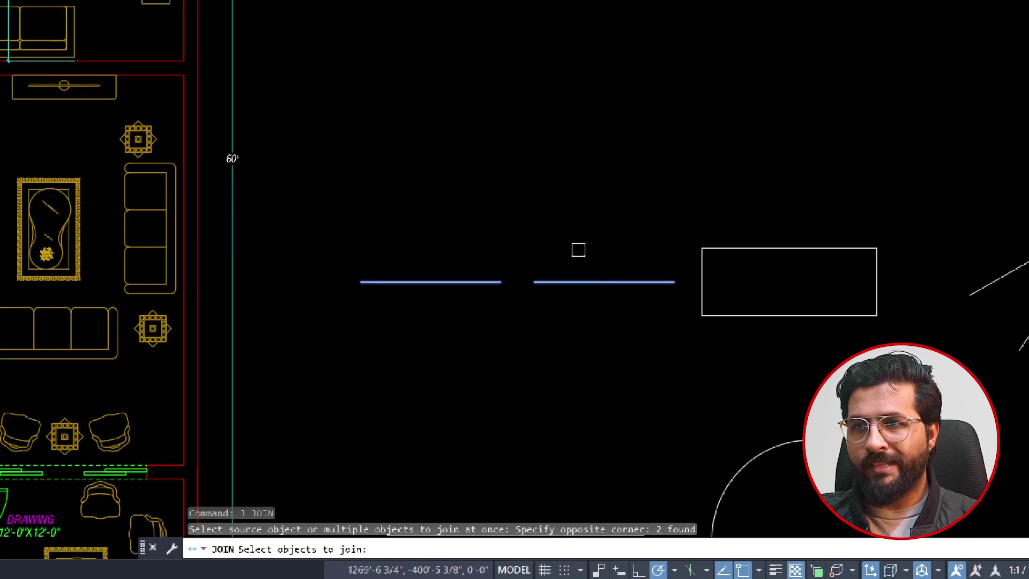
key("Return")
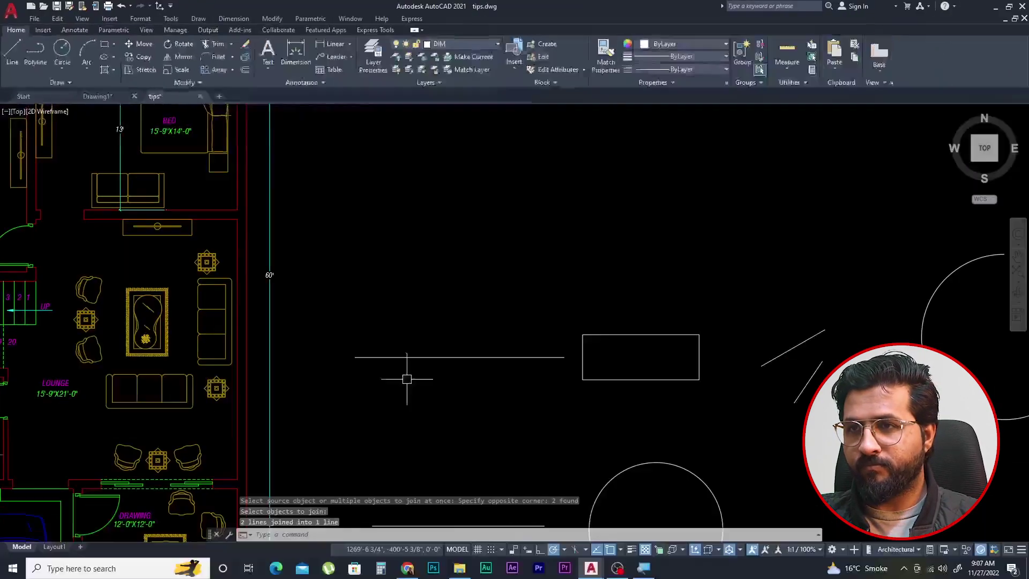
Step: Pan to the sample rectangle and show that its edges are separate lines
key("Escape")
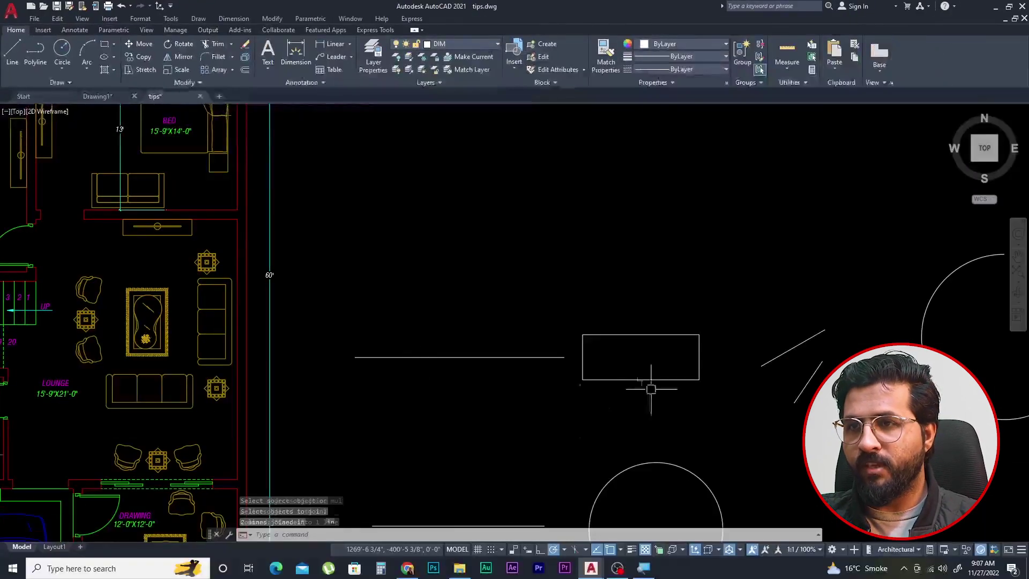
key("Escape")
key("Escape")
middle_click_drag(608, 426, 472, 363)
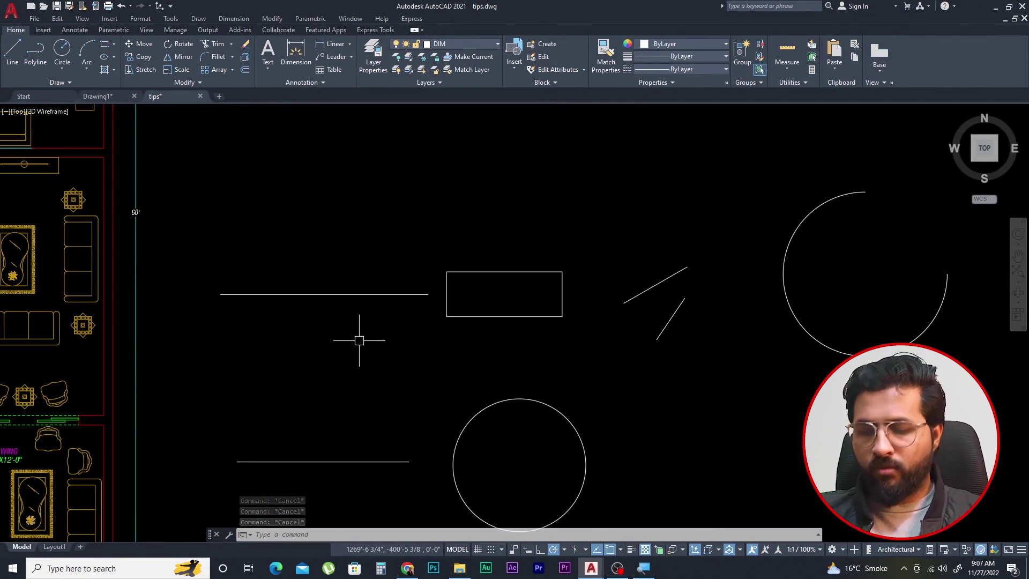
scroll(472, 293, "up", 4)
left_click(498, 240)
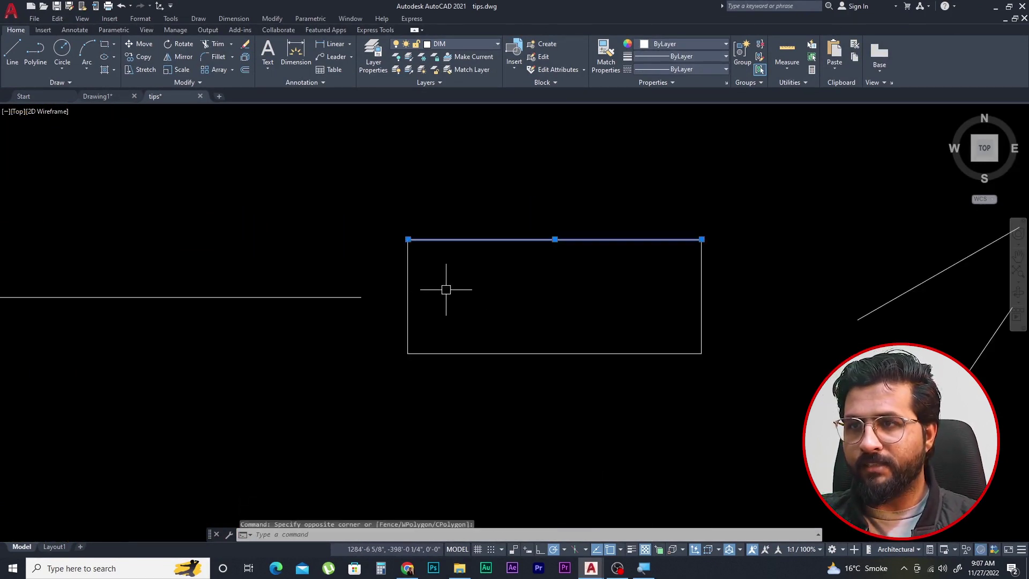
left_click(605, 207)
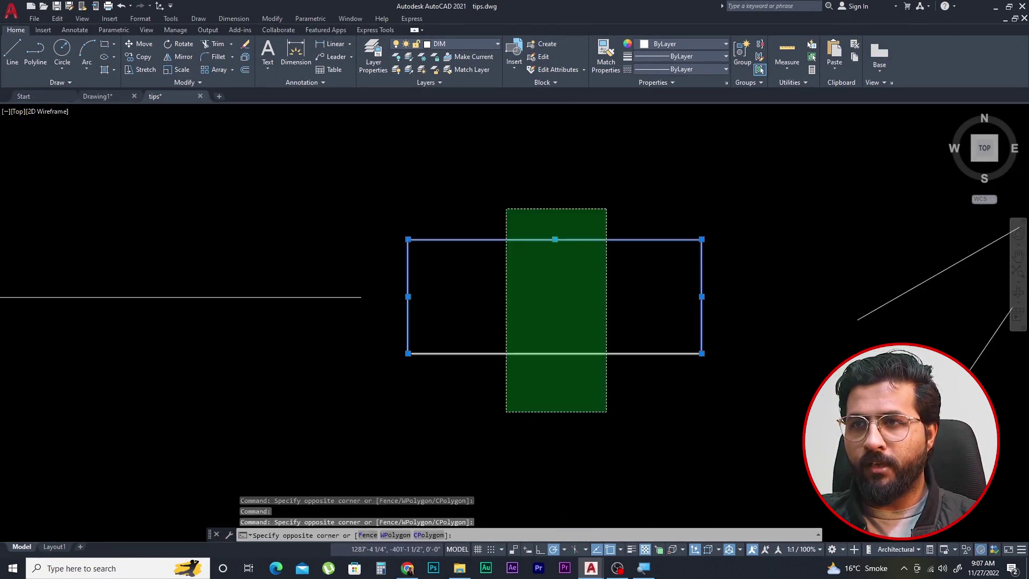
key("Escape")
Step: Join all four rectangle edges and confirm they now select as one polyline
type("J")
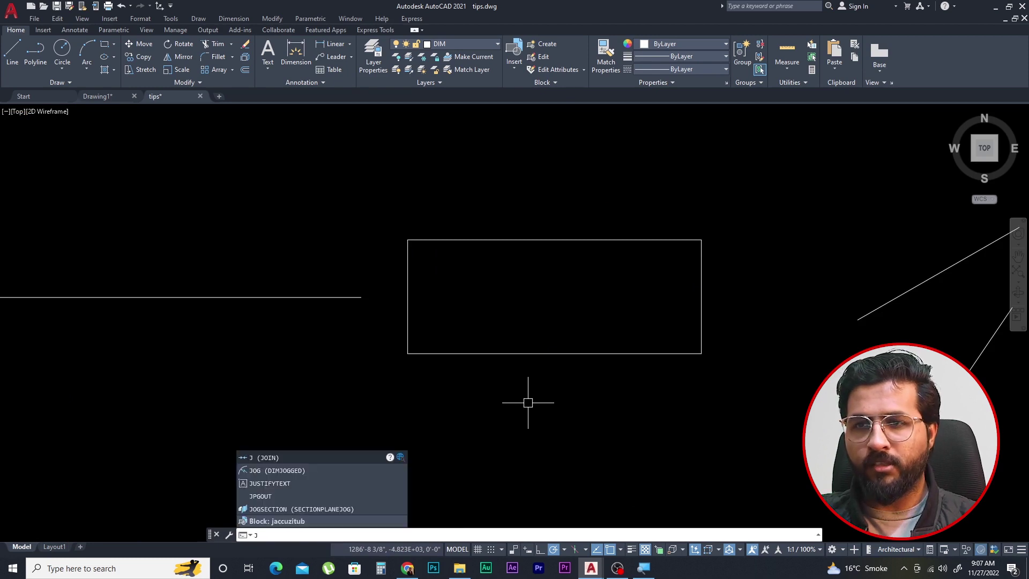
key("Return")
left_click(730, 229)
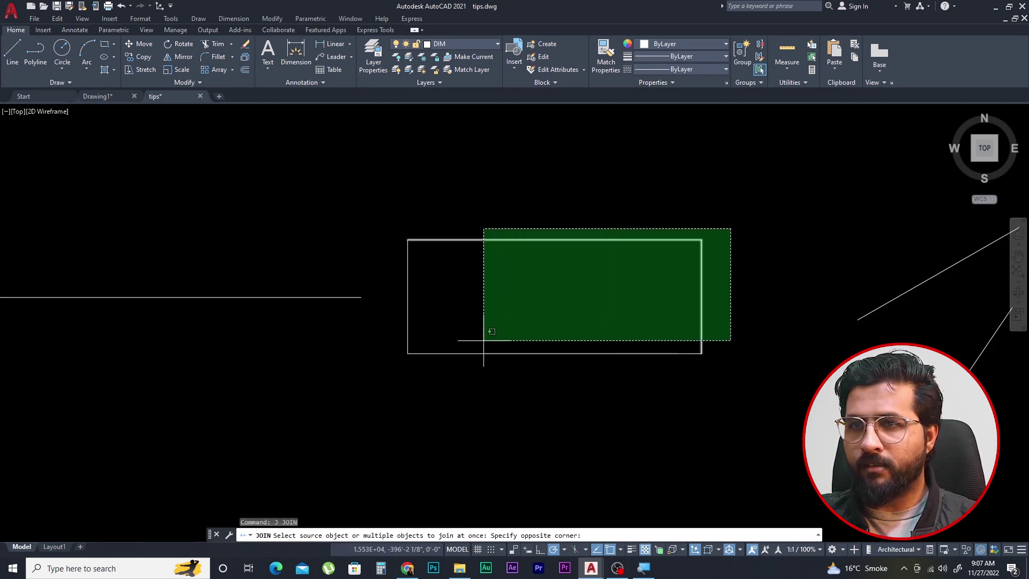
left_click(395, 387)
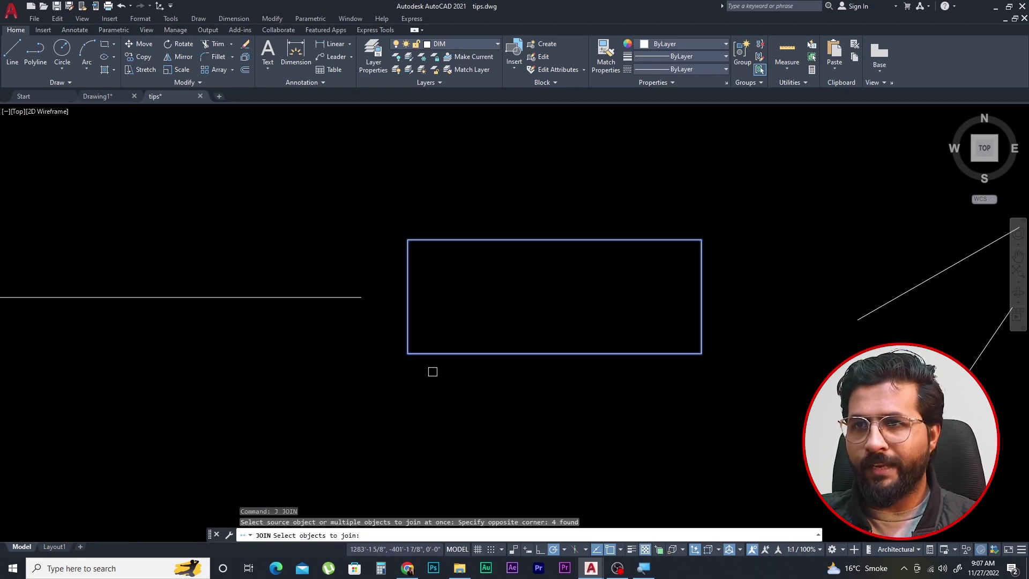
key("Return")
left_click(466, 318)
left_click(450, 407)
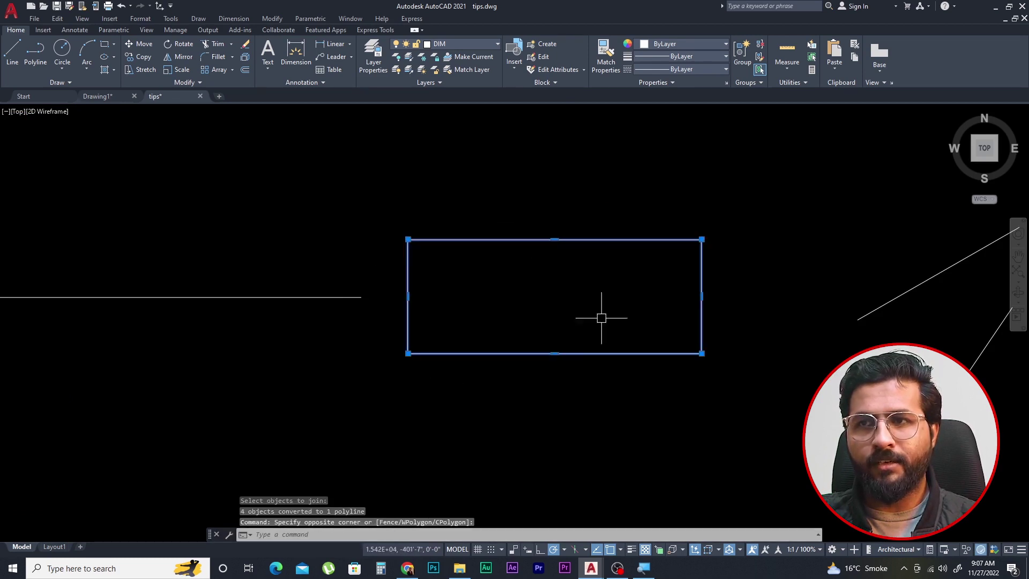
scroll(343, 270, "down", 2)
key("Escape")
Step: Try joining the two unconnected diagonal lines, which JOIN cannot merge
left_click(684, 263)
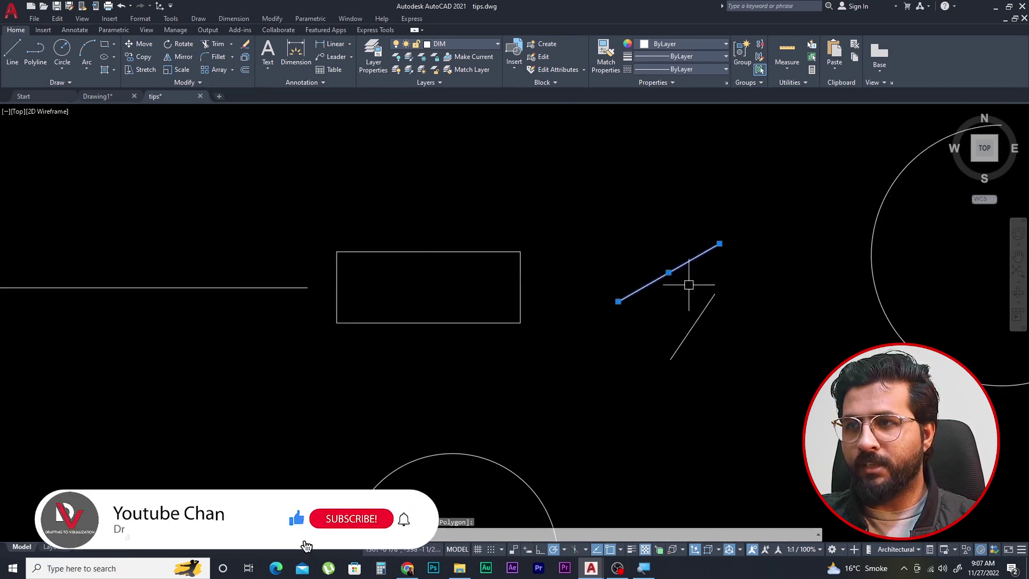
left_click(704, 317)
key("Escape")
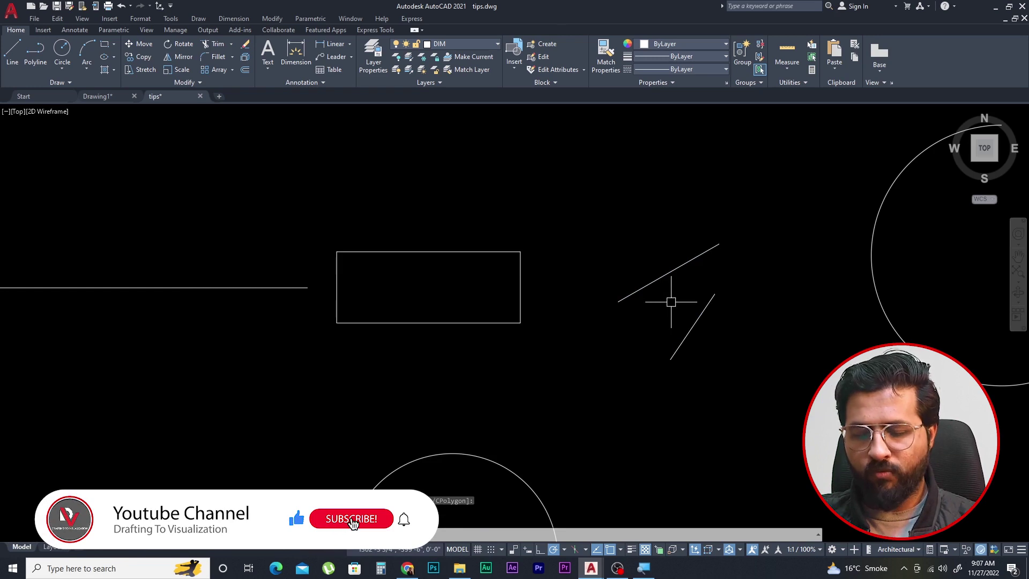
type("j")
key("Return")
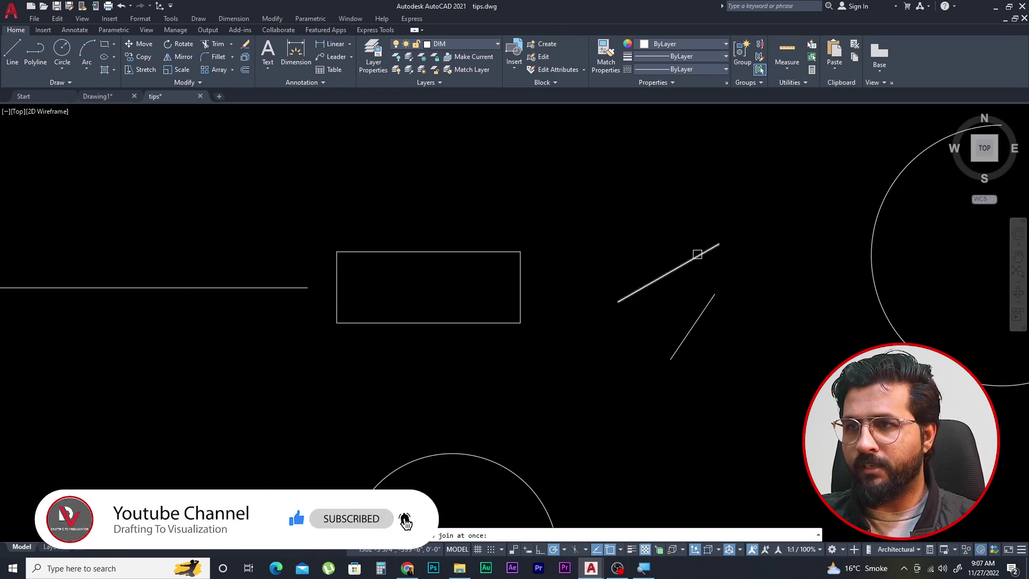
left_click(697, 254)
left_click(700, 312)
key("Return")
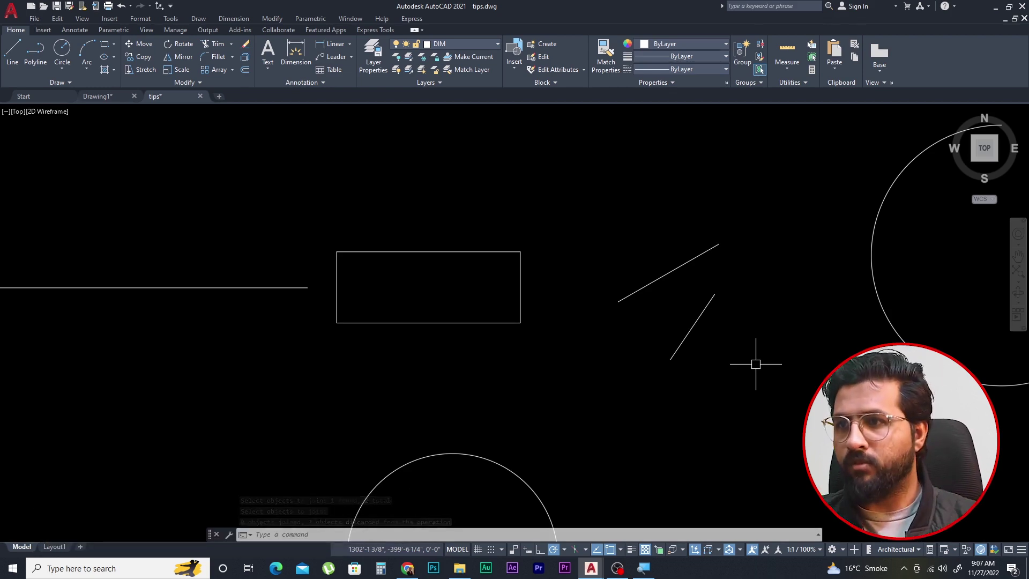
Step: Grip-move the lower diagonal line's top endpoint onto the upper line's endpoint
key("Escape")
left_click(708, 293)
left_click(715, 294)
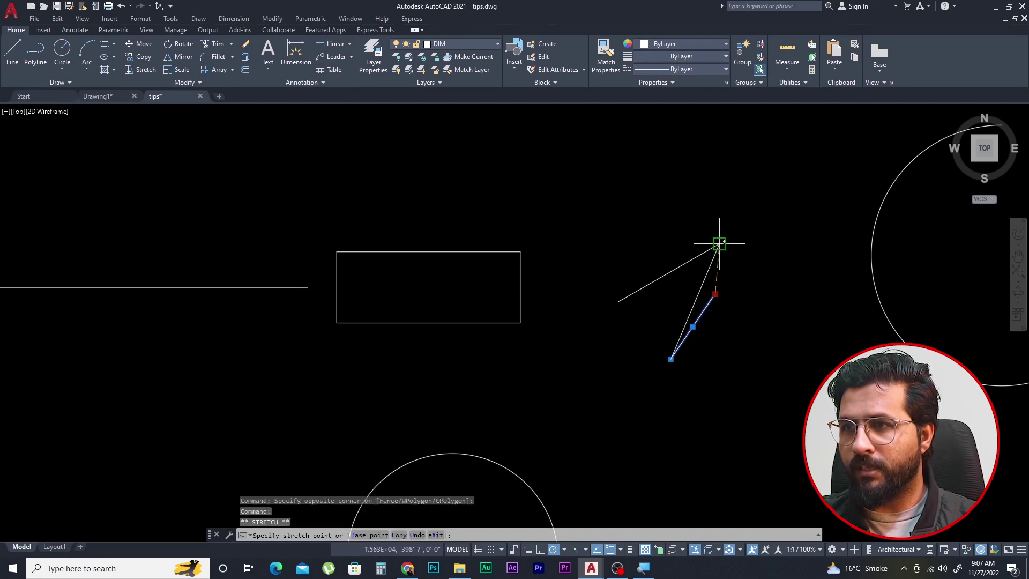
left_click(719, 244)
key("Escape")
key("Escape")
Step: Join the now-connected diagonal lines and show they form one angled polyline
type("j")
key("Return")
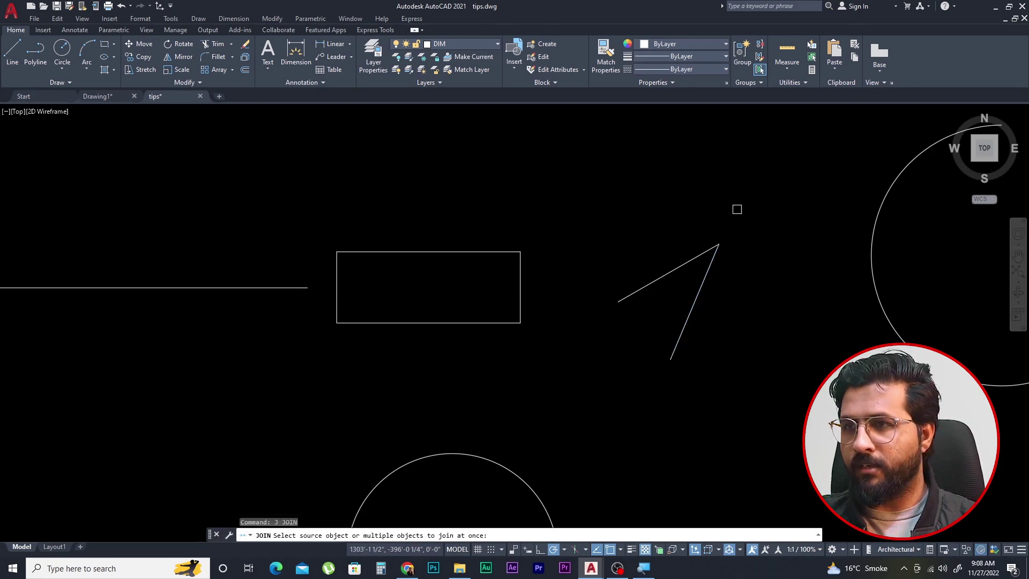
left_click(734, 207)
left_click(676, 270)
key("Return")
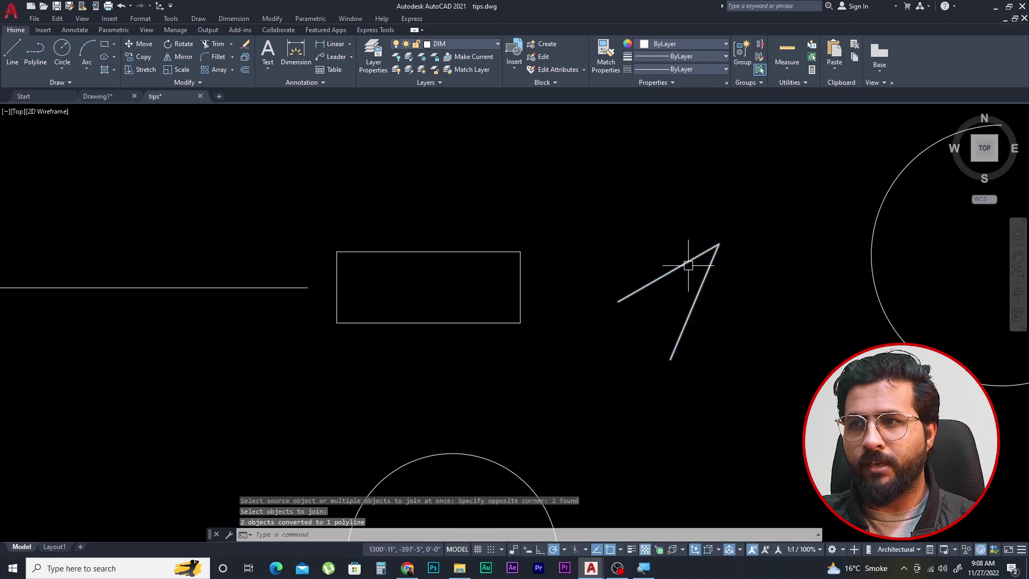
left_click(659, 278)
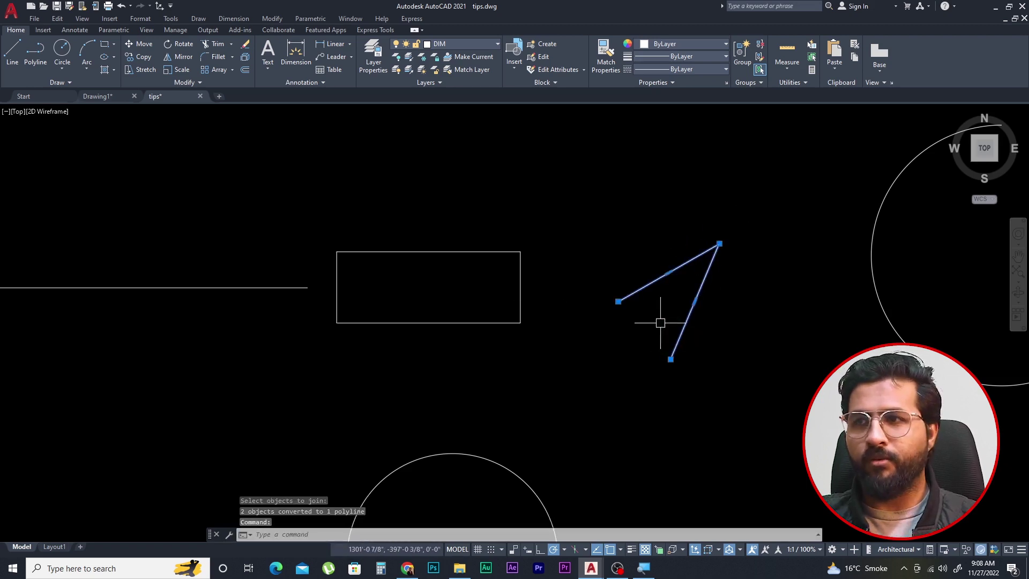
scroll(660, 323, "down", 4)
key("Escape")
key("Escape")
key("Escape")
Step: Join the short and long red wall pieces below the sofa, then zoom out over the floor plan
scroll(188, 210, "up", 4)
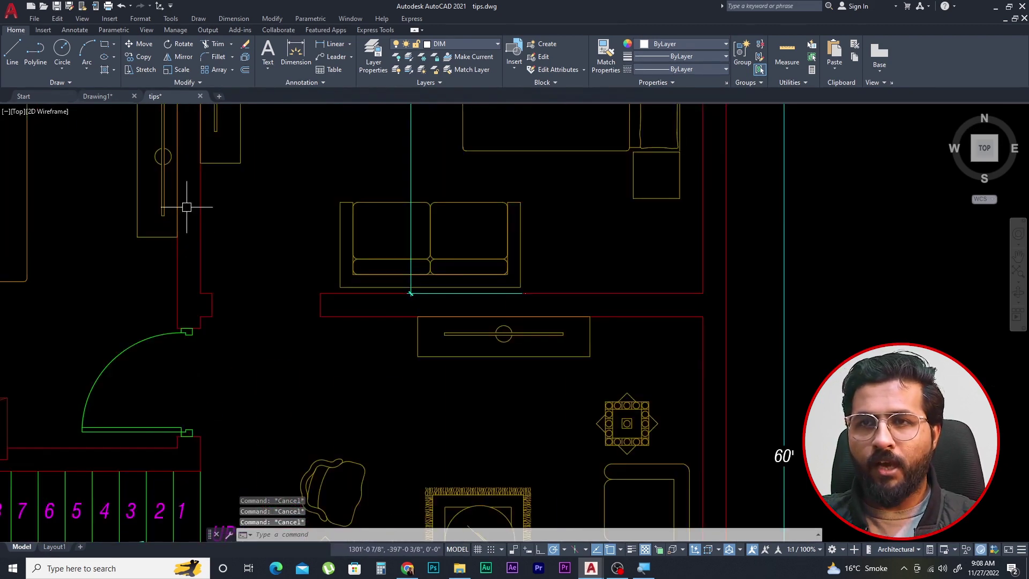
scroll(193, 259, "up", 4)
key("j")
key("Return")
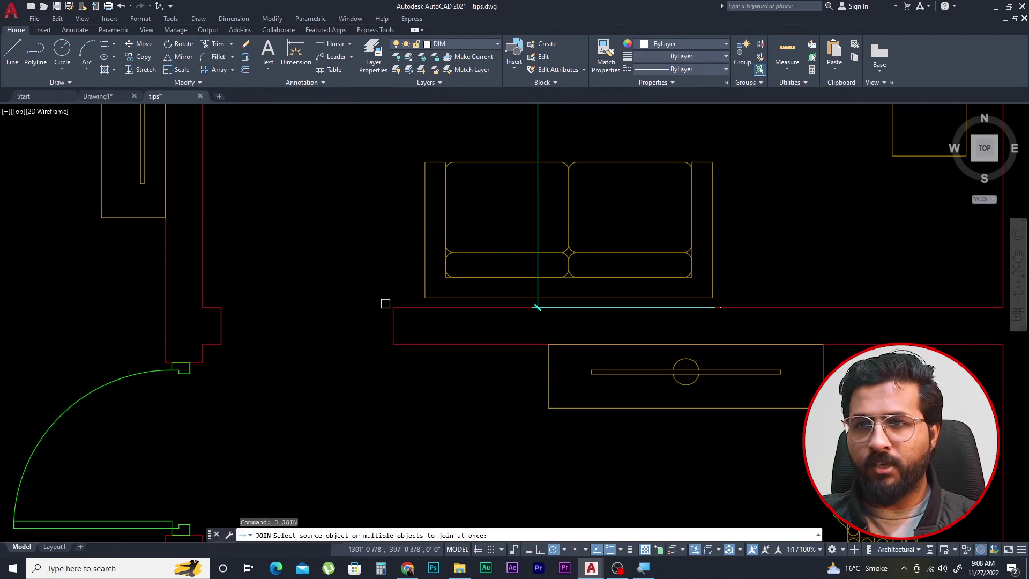
left_click(214, 306)
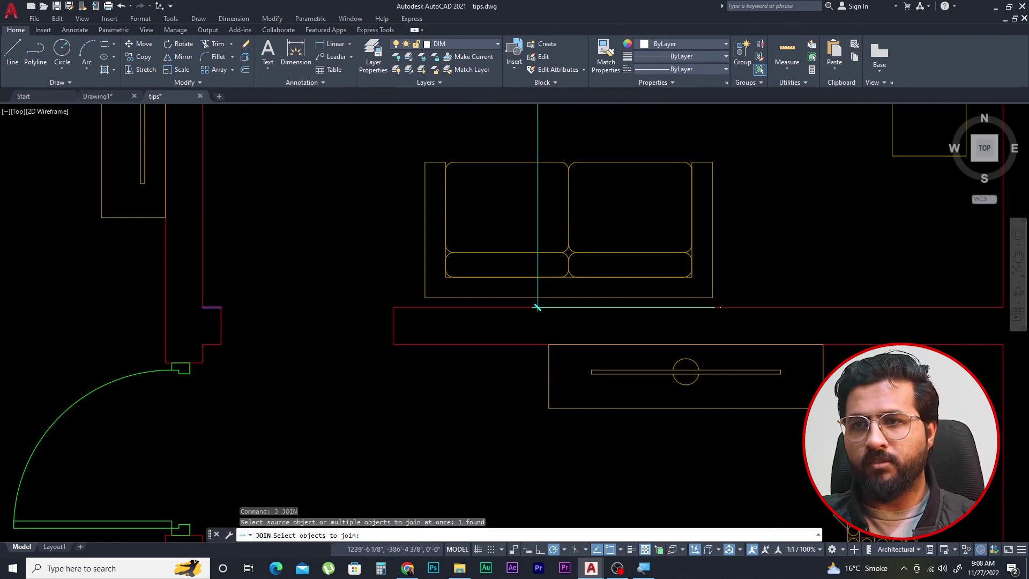
left_click(413, 306)
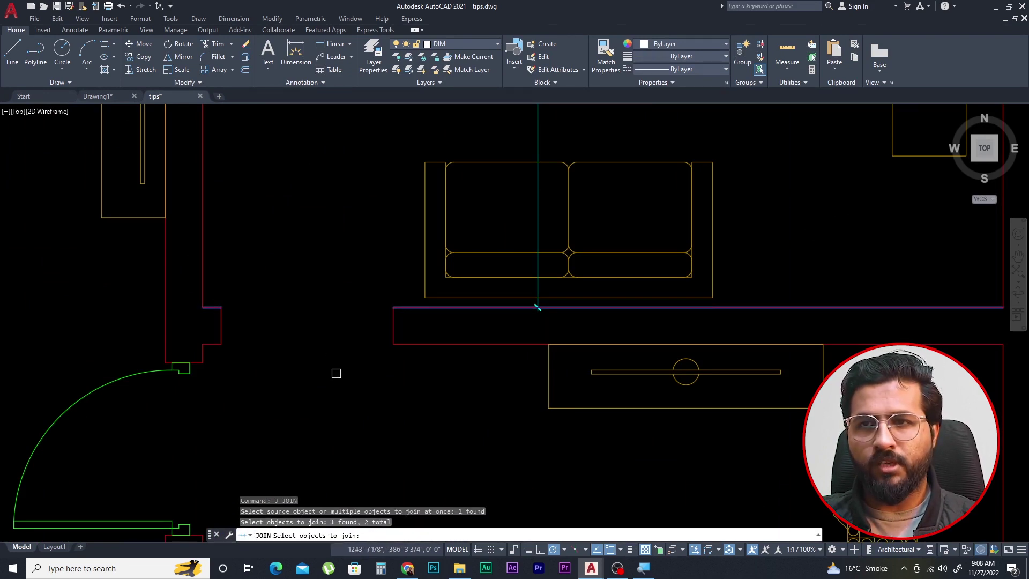
key("Return")
key("Return")
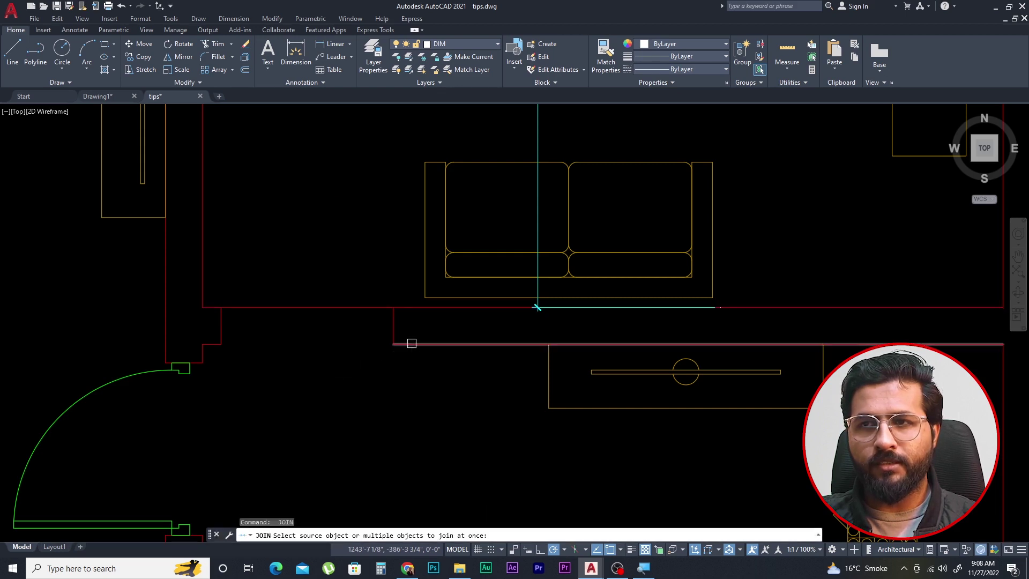
left_click(412, 344)
key("Escape")
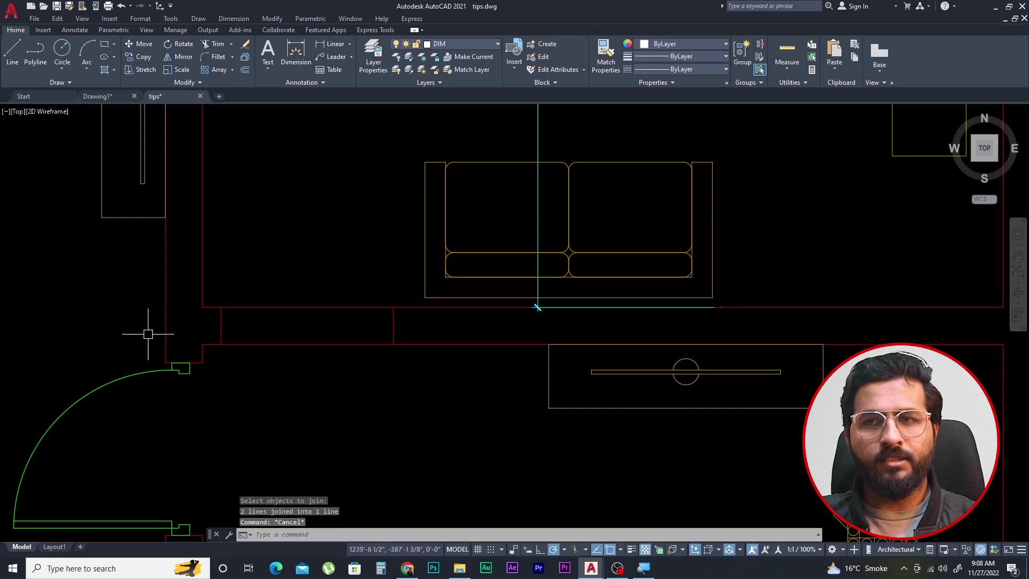
scroll(124, 279, "down", 4)
scroll(110, 256, "down", 4)
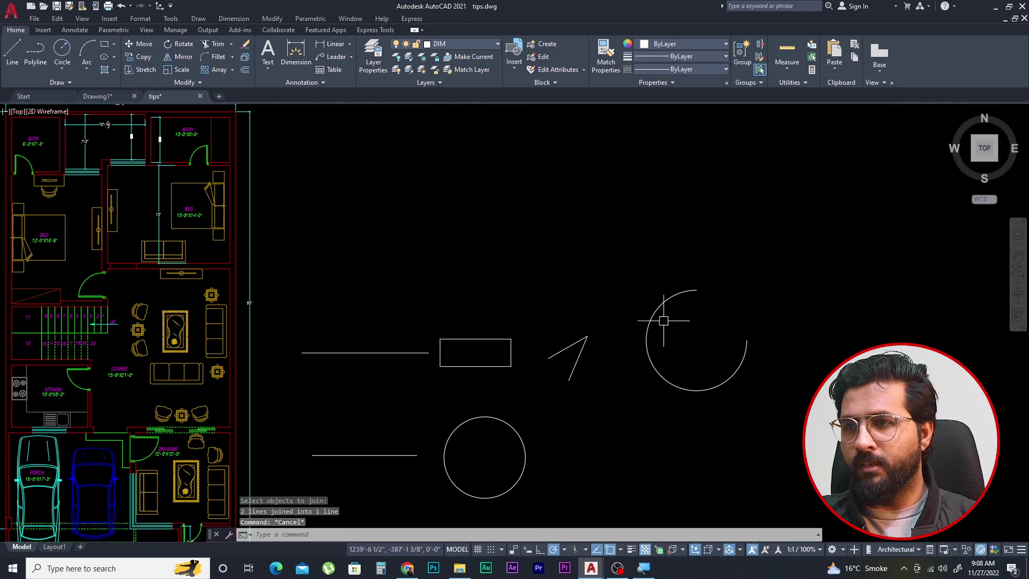
Step: Window-select the open sample arc to inspect it
scroll(663, 320, "up", 5)
left_click(726, 332)
left_click(536, 295)
scroll(536, 294, "down", 5)
key("Escape")
key("Escape")
scroll(360, 324, "up", 2)
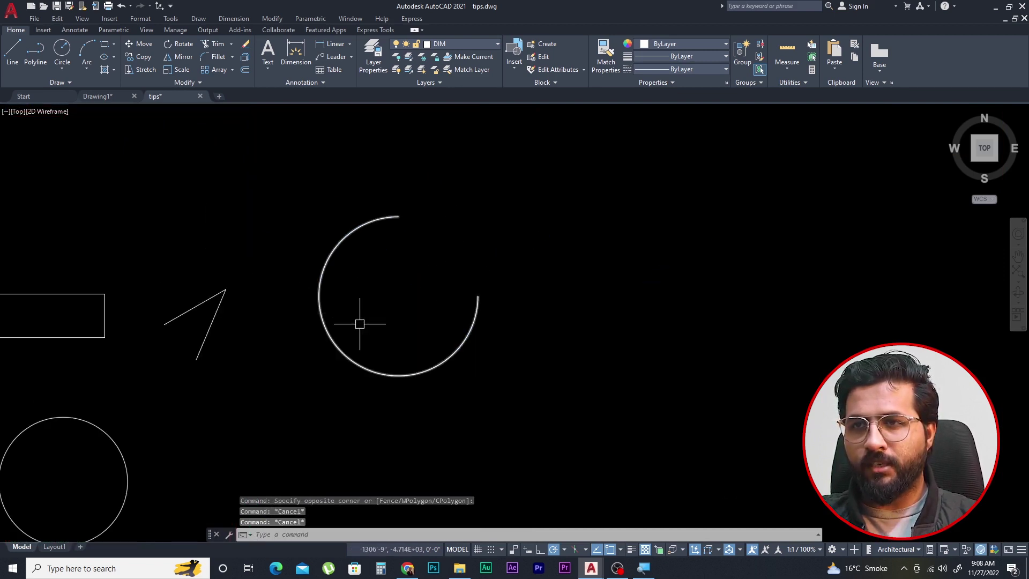
Step: Close the arc into a full circle with JOIN's cLose option
type("j")
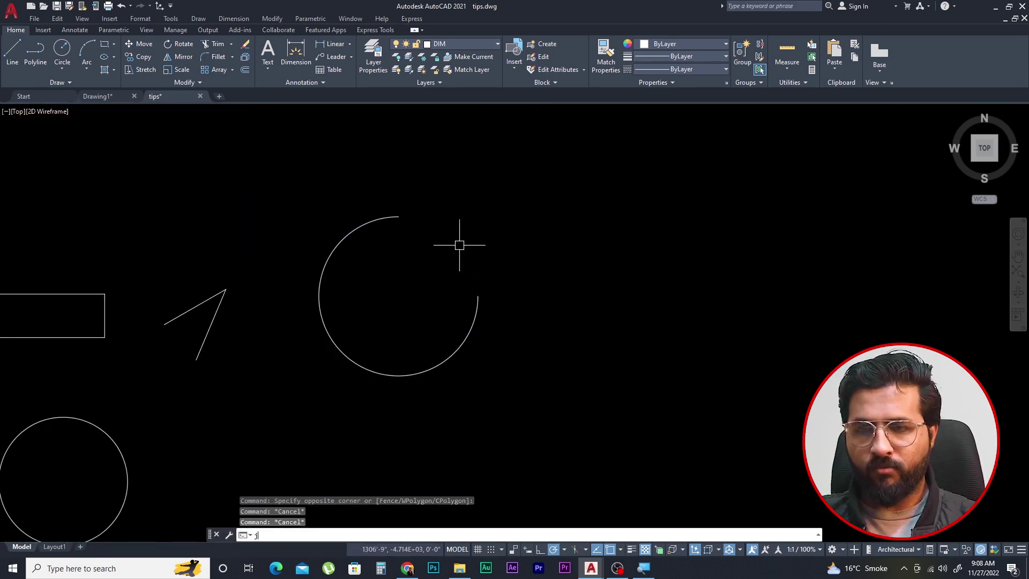
key("Return")
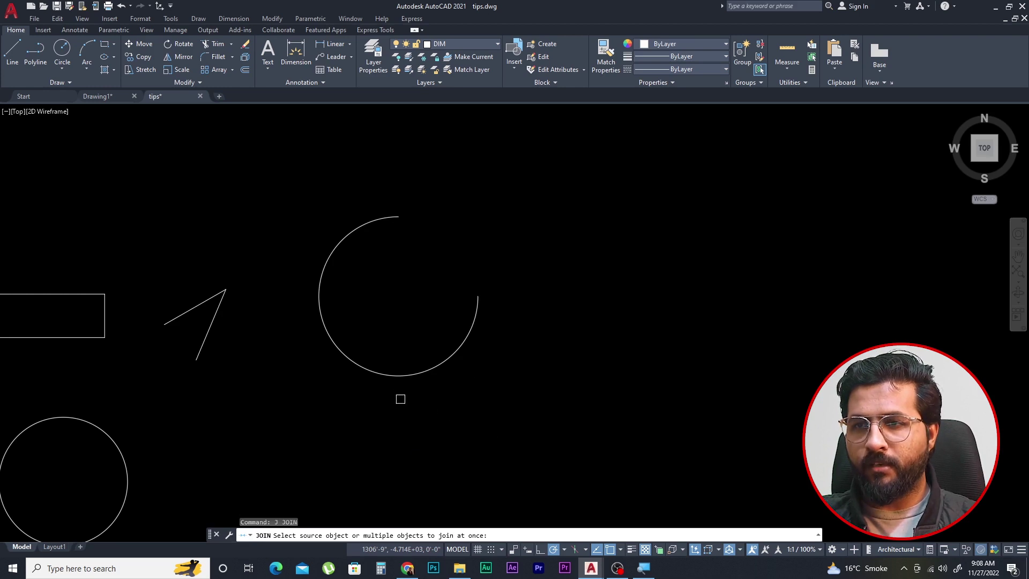
left_click(403, 375)
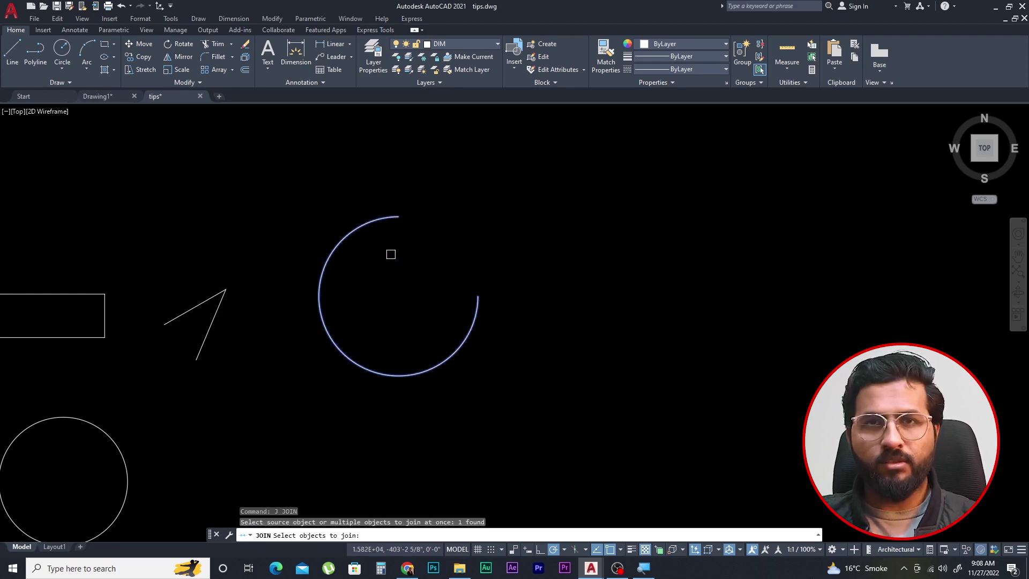
key("Return")
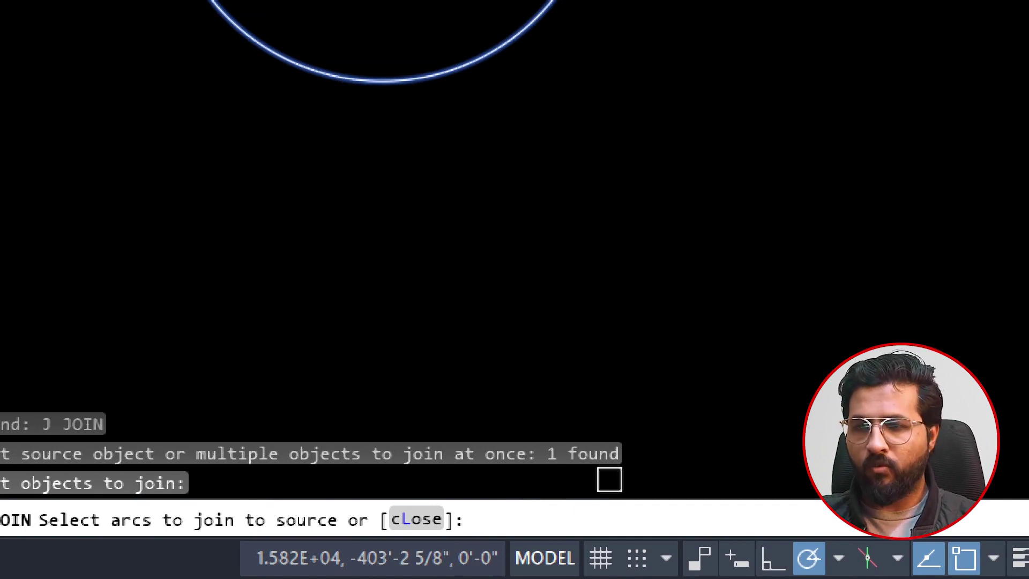
type("l")
key("Return")
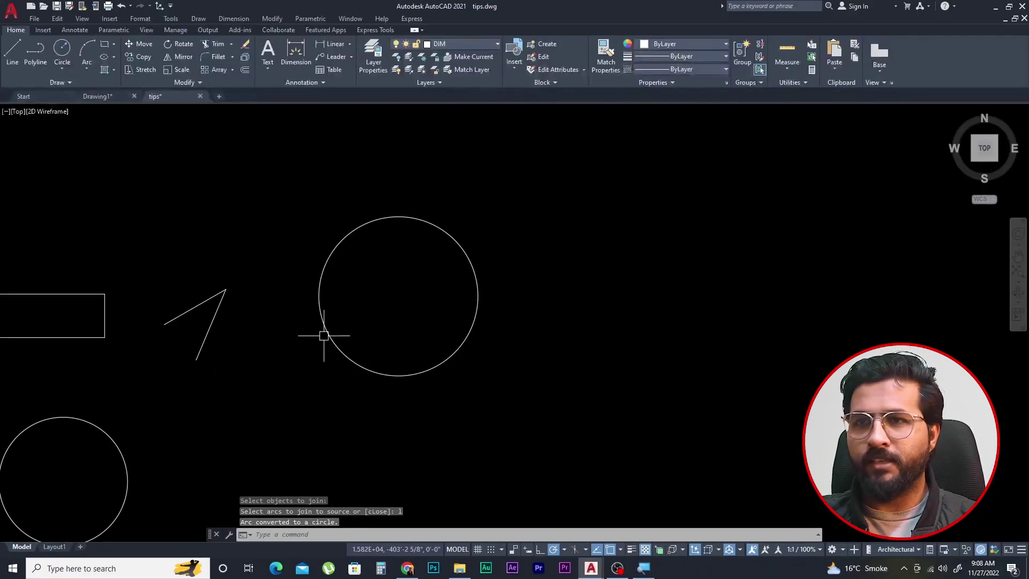
left_click(500, 208)
key("Escape")
scroll(590, 335, "down", 6)
key("Escape")
key("Escape")
scroll(536, 343, "up", 4)
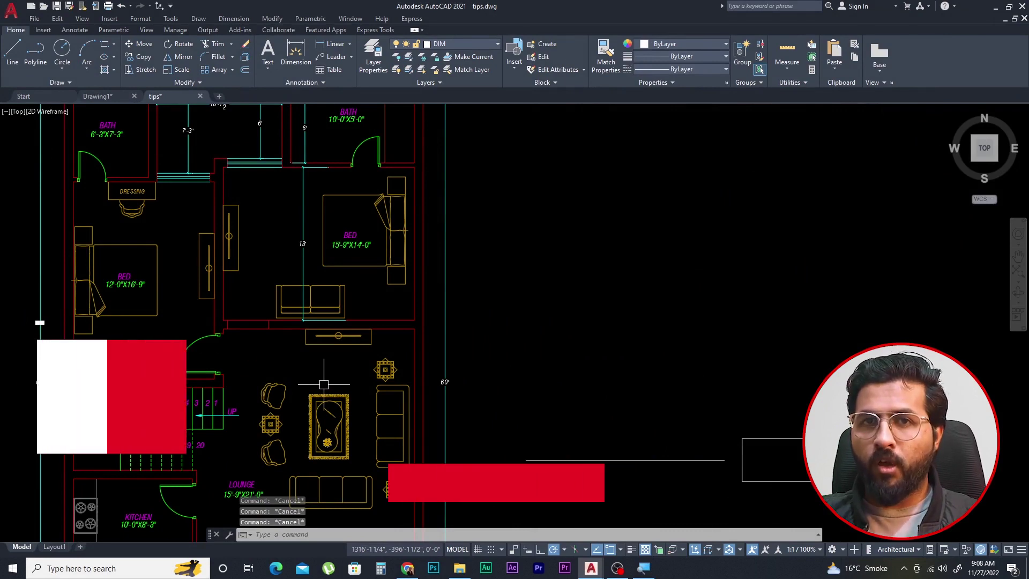
type("br")
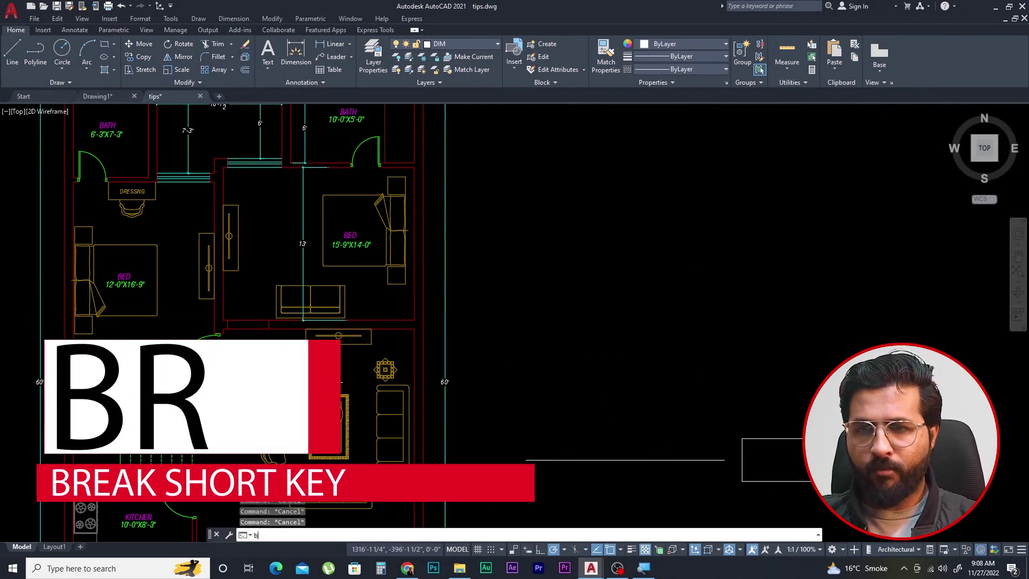
key("Return")
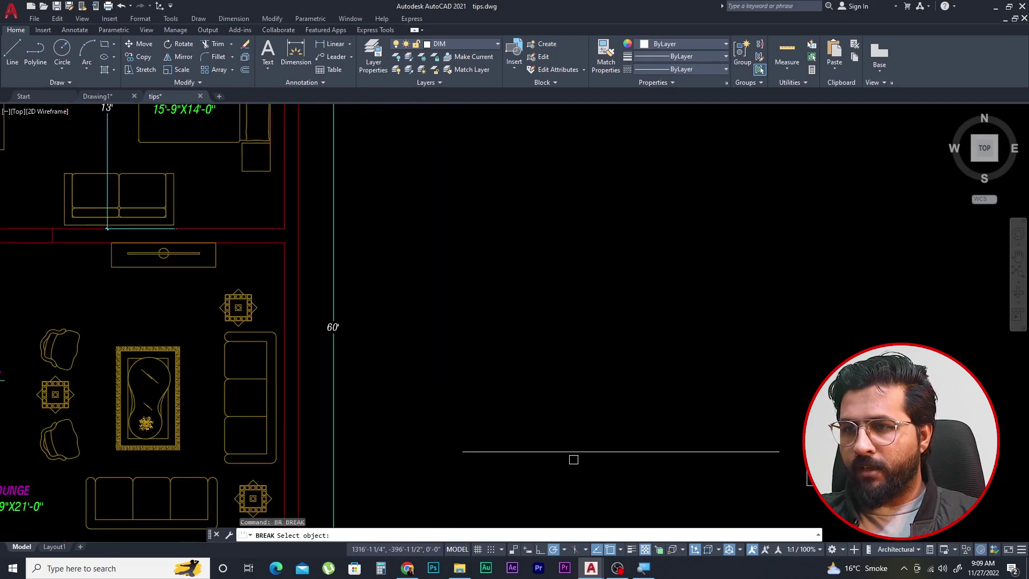
left_click(573, 453)
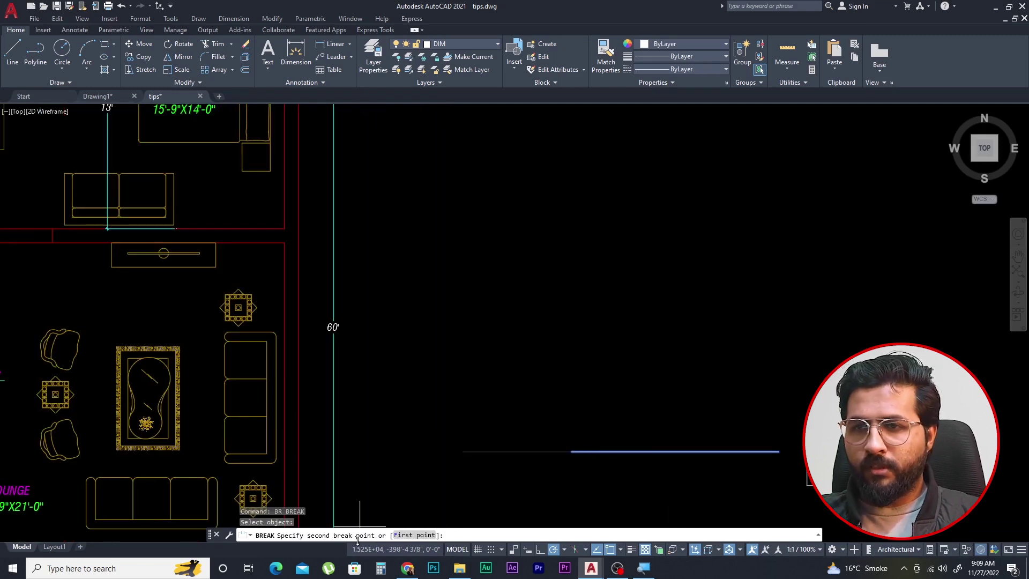
left_click(693, 462)
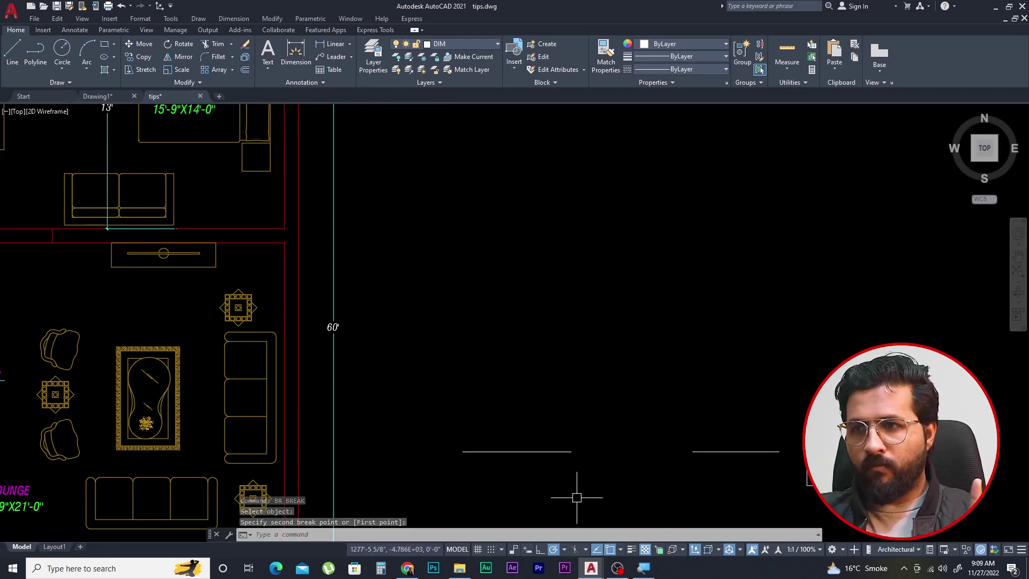
key("Escape")
key("Escape")
left_click(563, 451)
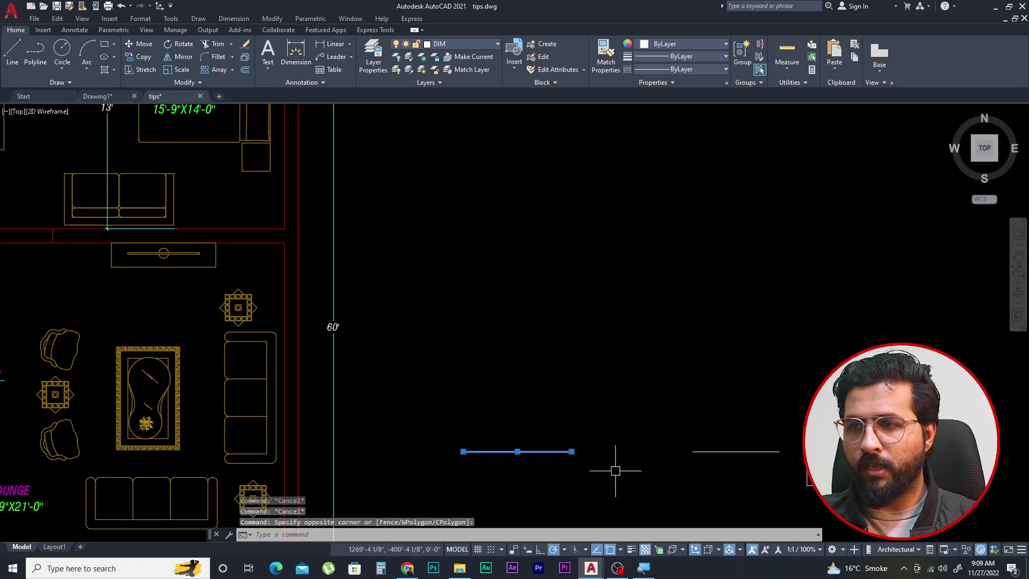
left_click(713, 452)
key("Escape")
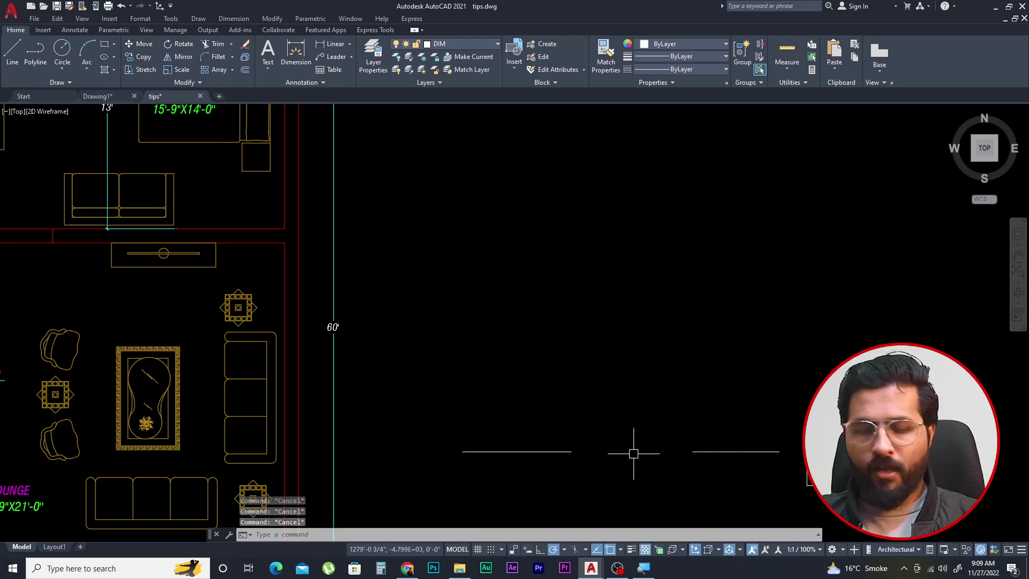
key("ctrl+z")
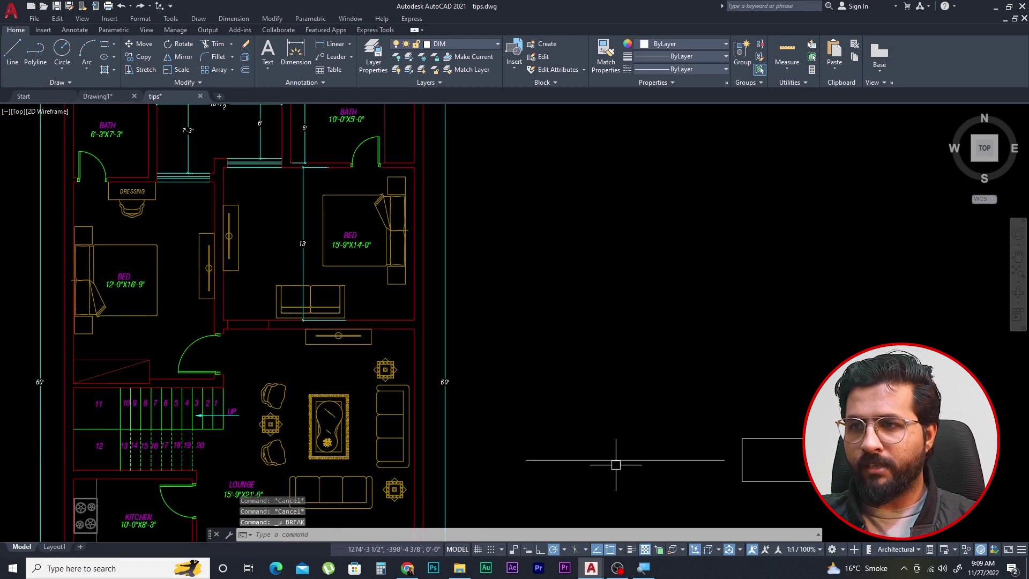
Step: Zoom and pan in on the red floor-plan wall lines
left_click(616, 465)
left_click(621, 437)
scroll(616, 445, "up", 2)
scroll(615, 449, "up", 2)
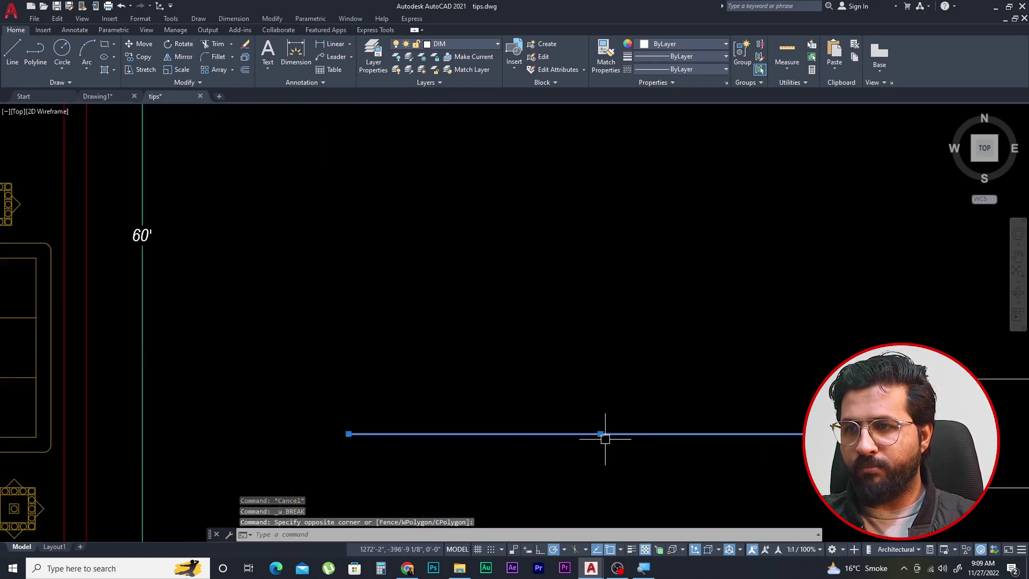
scroll(767, 435, "down", 3)
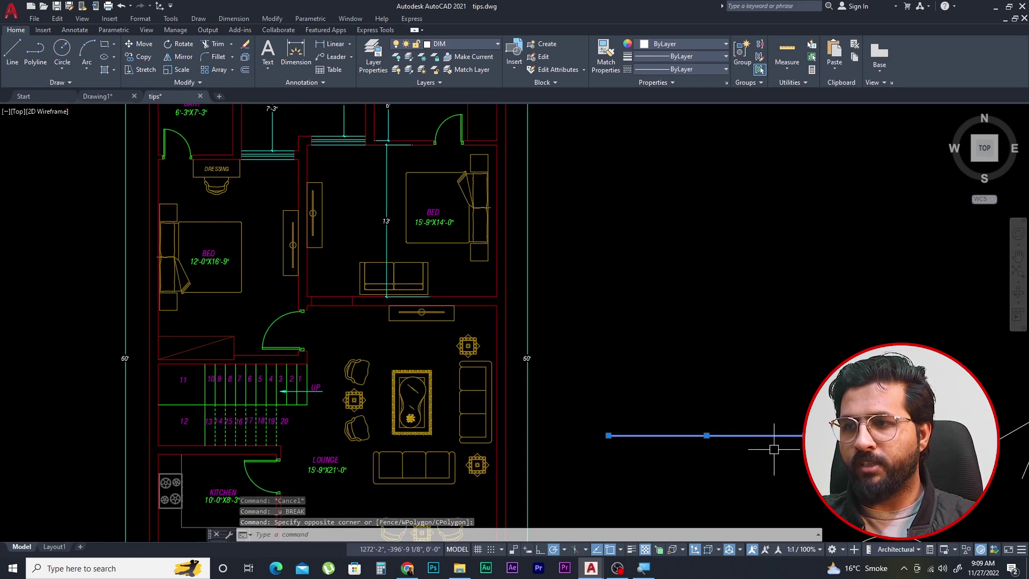
key("Escape")
scroll(385, 300, "up", 5)
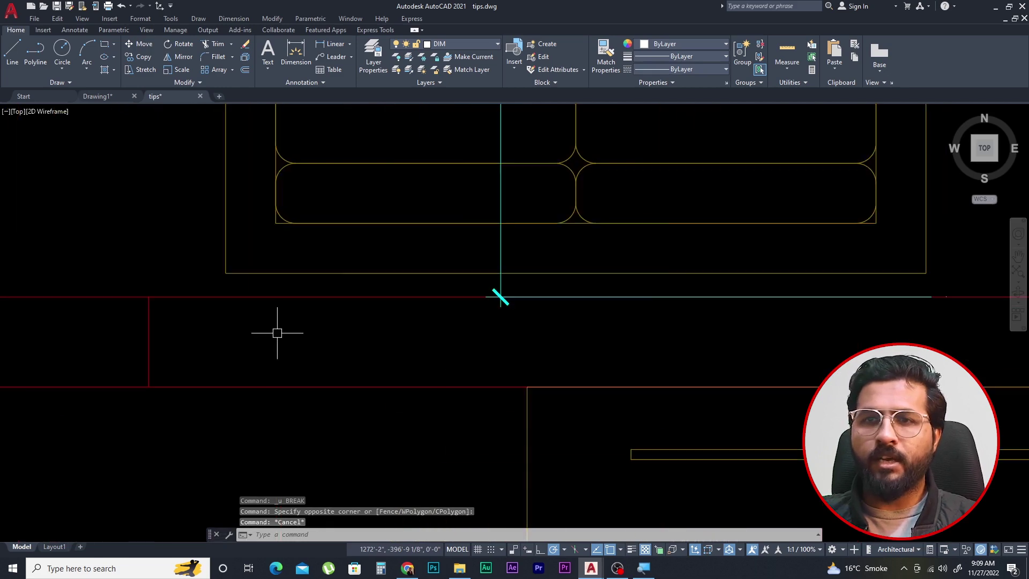
scroll(276, 348, "up", 2)
middle_click_drag(180, 346, 378, 346)
key("Escape")
scroll(396, 357, "up", 2)
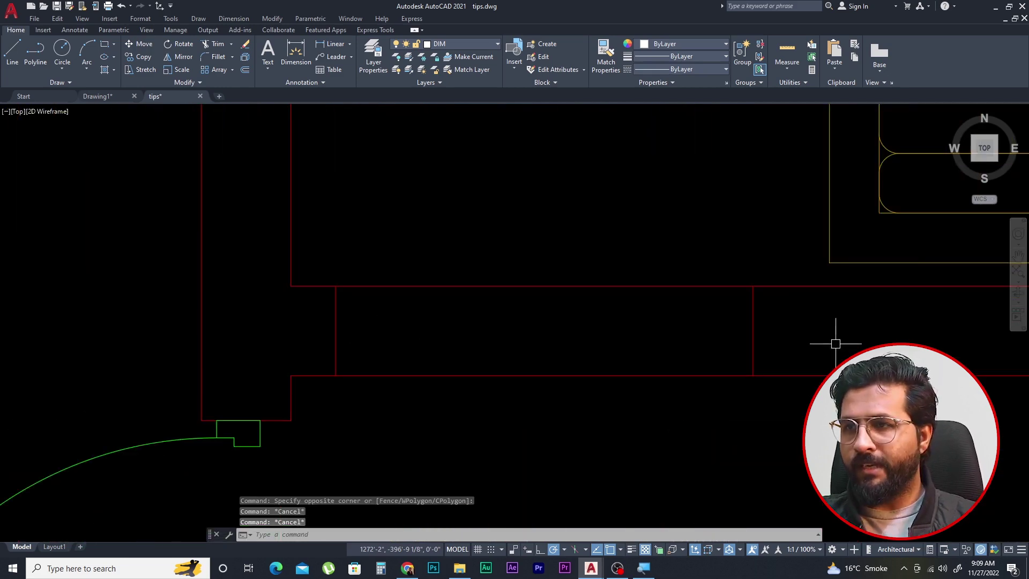
left_click(835, 343)
key("Escape")
key("Escape")
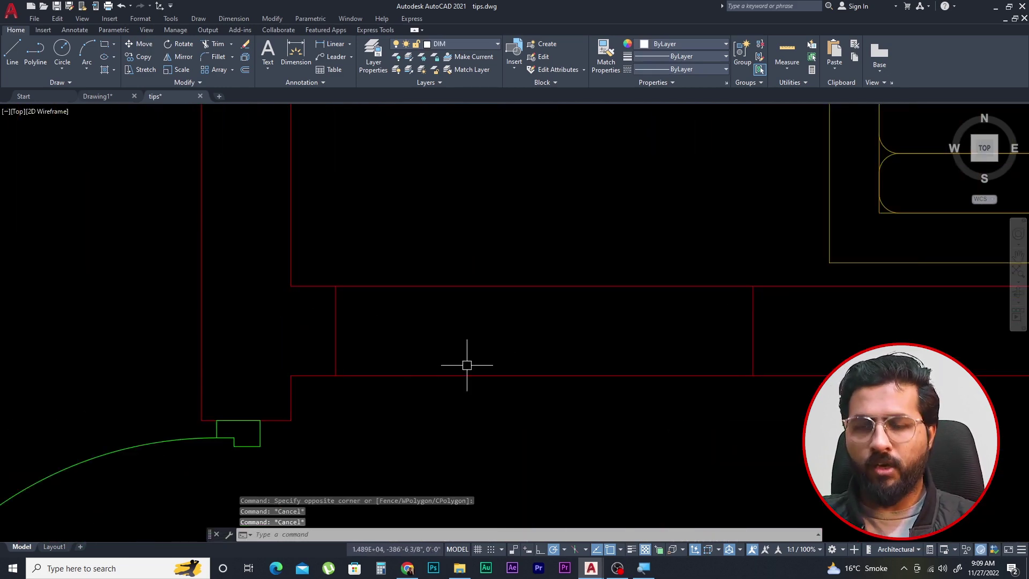
key("Escape")
Step: Cut a gap in the upper red wall line between two points using BREAK's First point option
type("br")
key("Return")
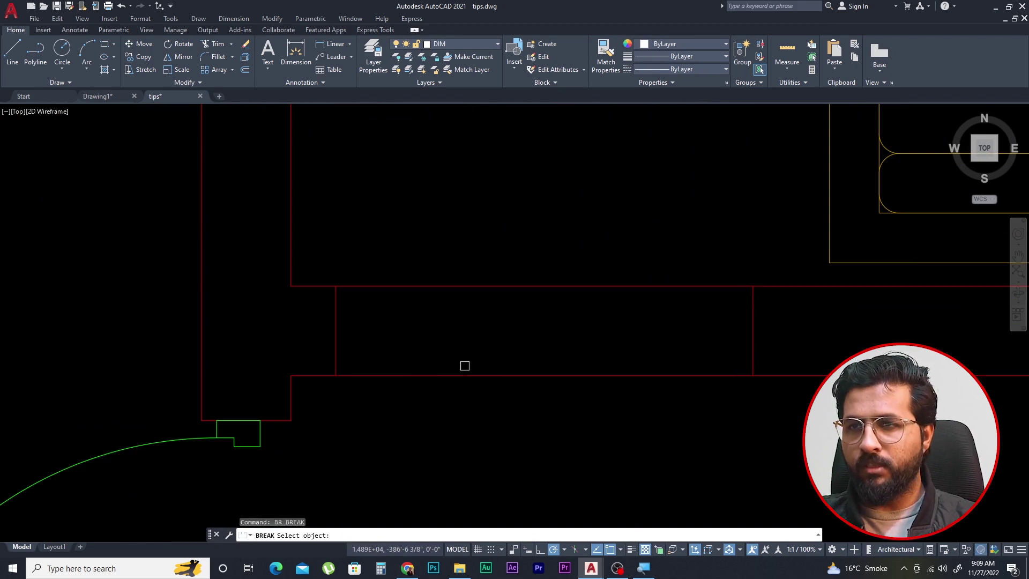
left_click(454, 286)
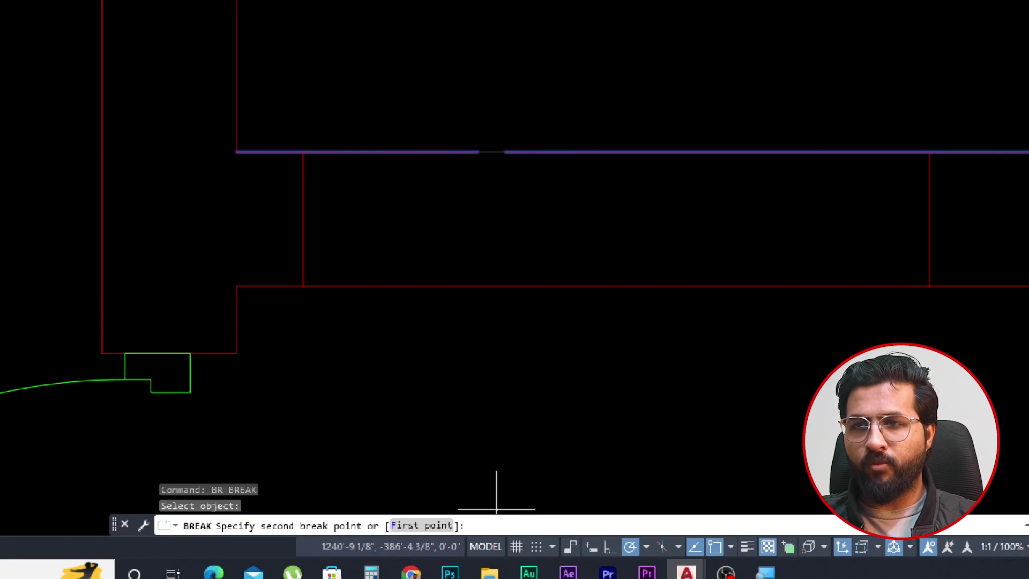
type("f")
key("Return")
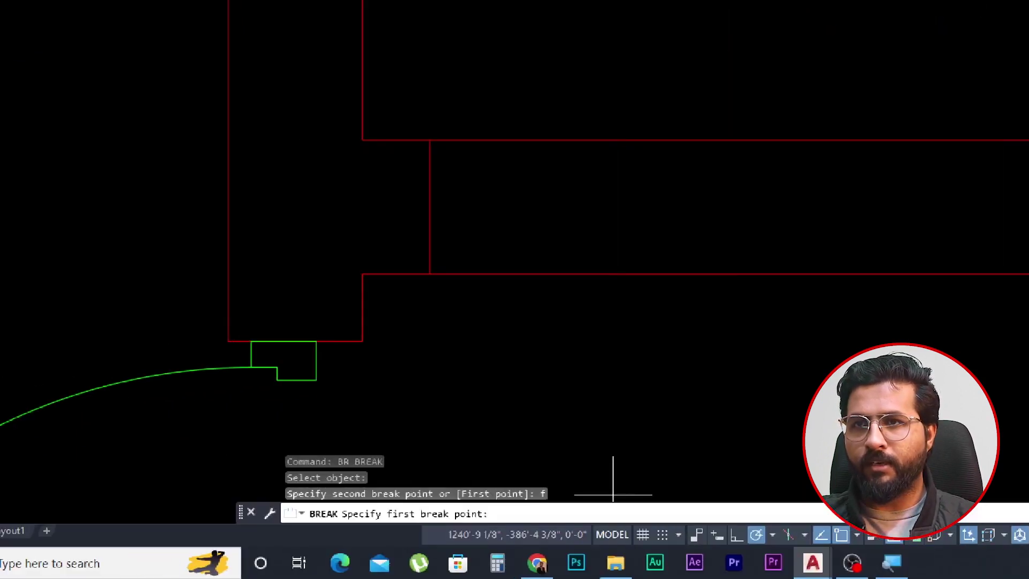
left_click(426, 139)
scroll(436, 195, "down", 4)
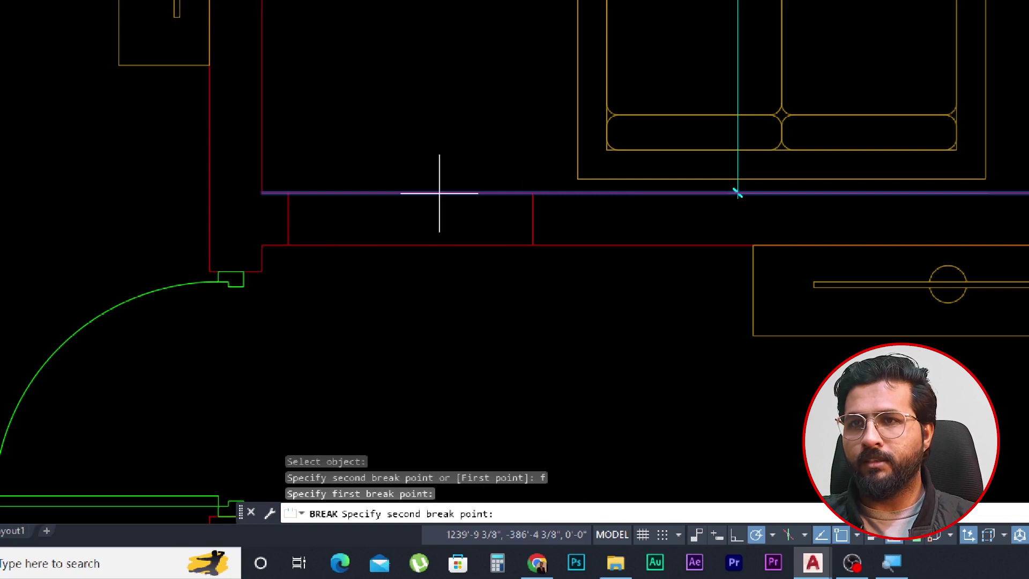
left_click(533, 193)
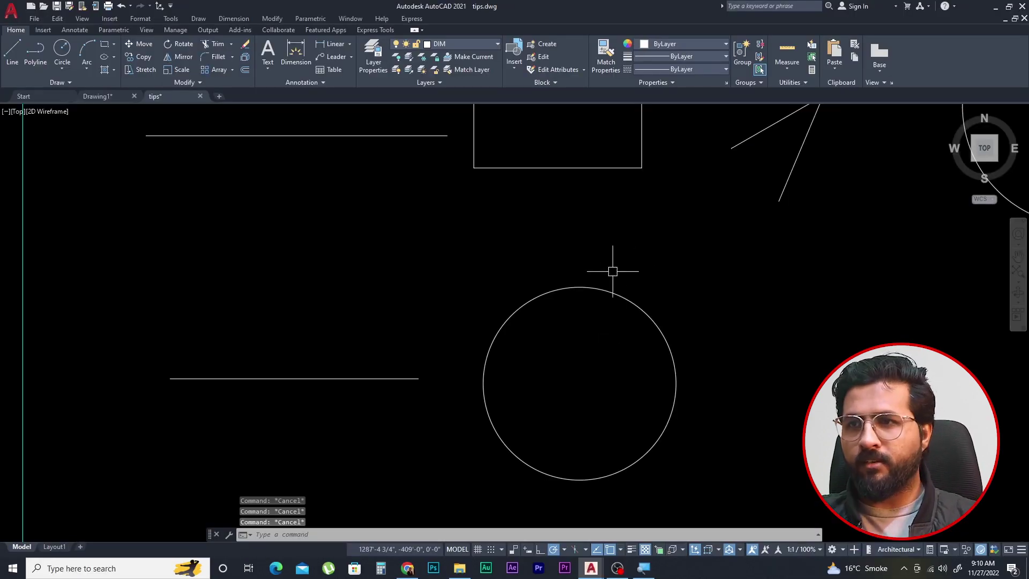
Step: Break the circle from its top to its left quadrant, then undo the break
left_click(578, 288)
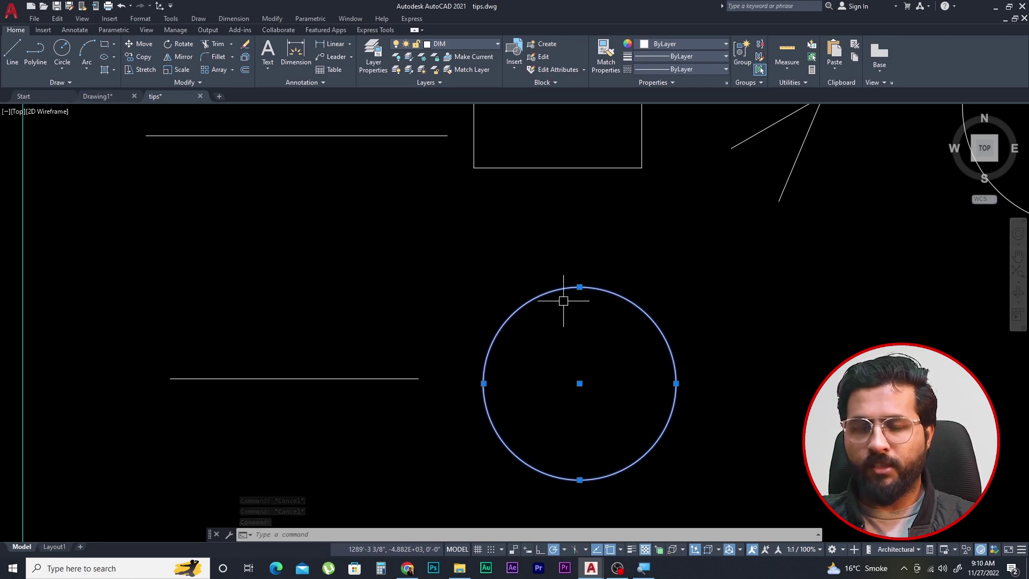
key("Escape")
type("br")
key("Return")
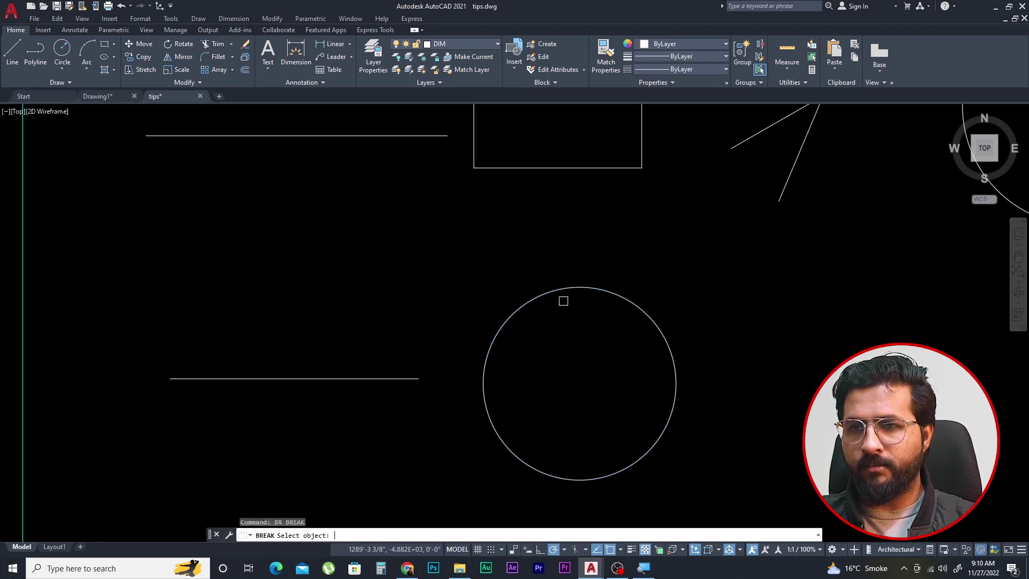
left_click(595, 289)
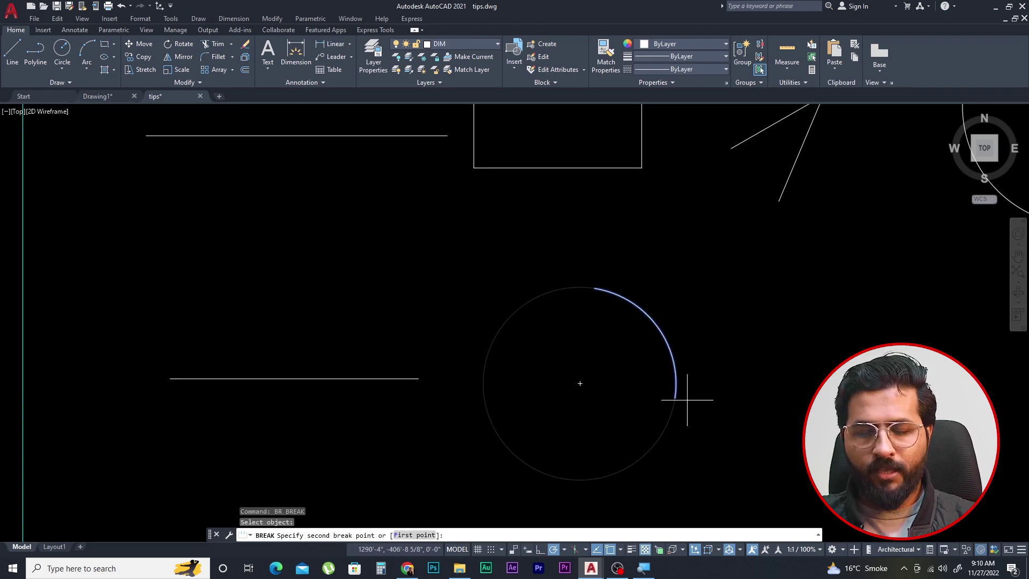
type("f")
key("Return")
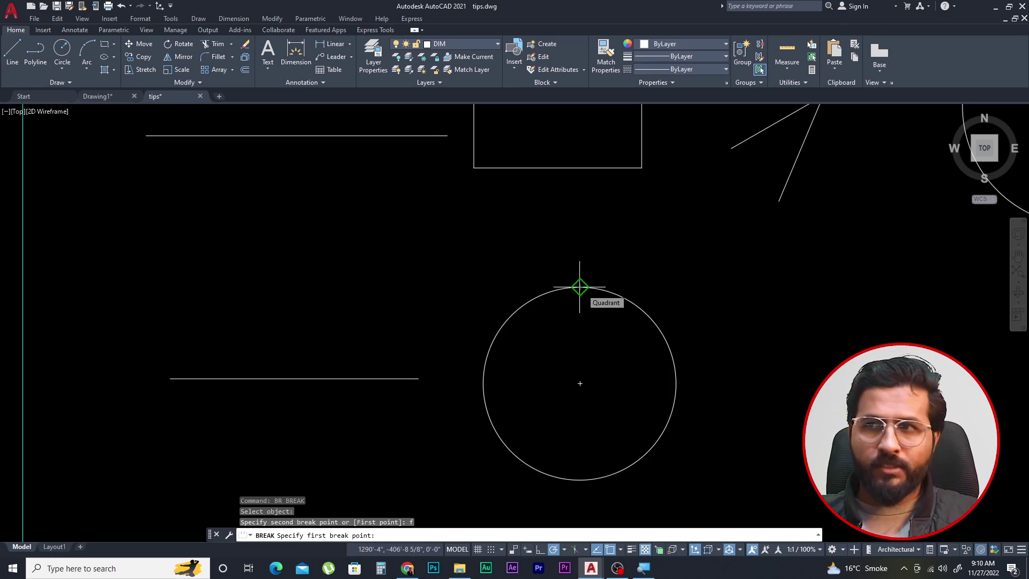
left_click(579, 287)
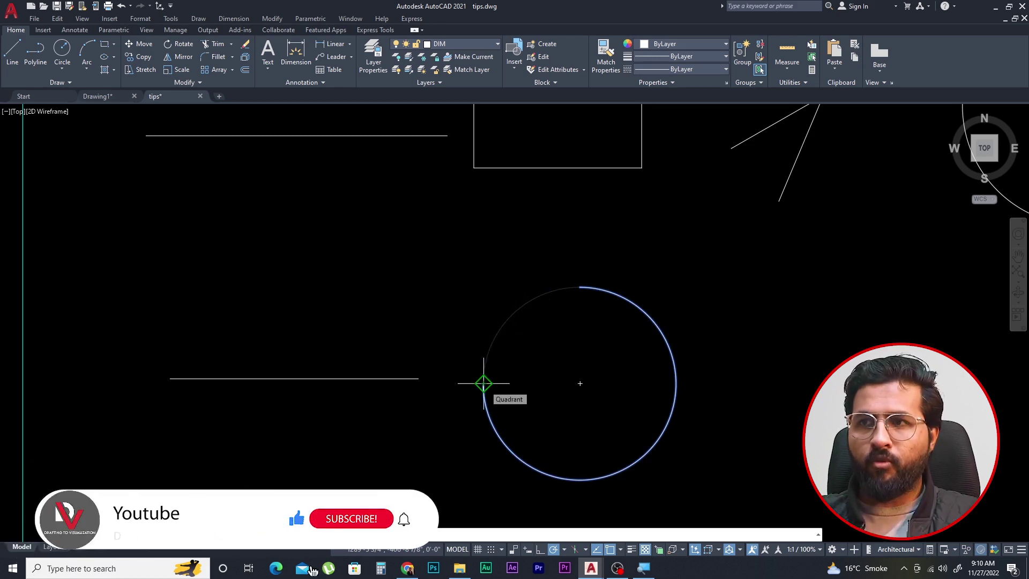
left_click(483, 383)
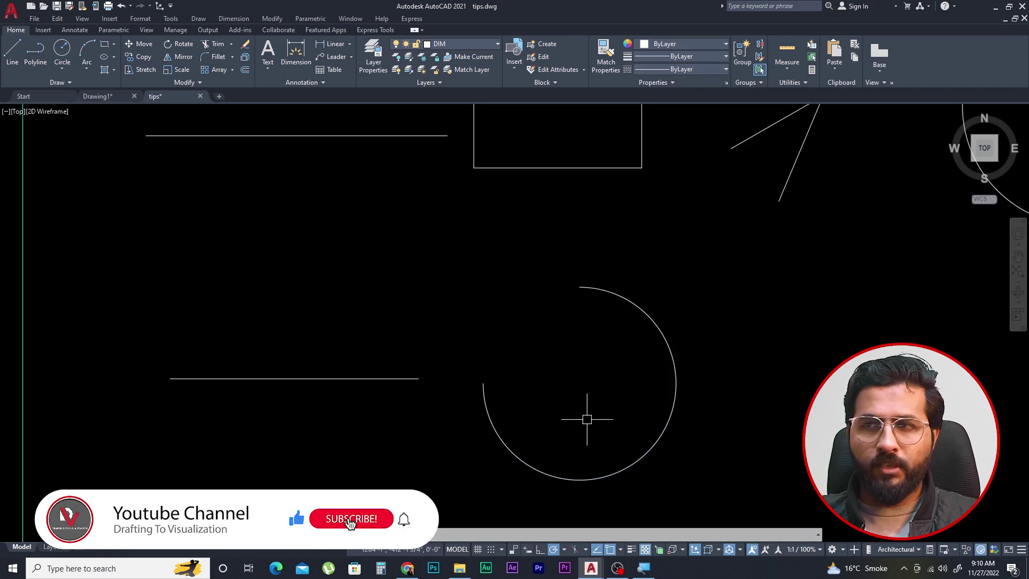
key("ctrl+z")
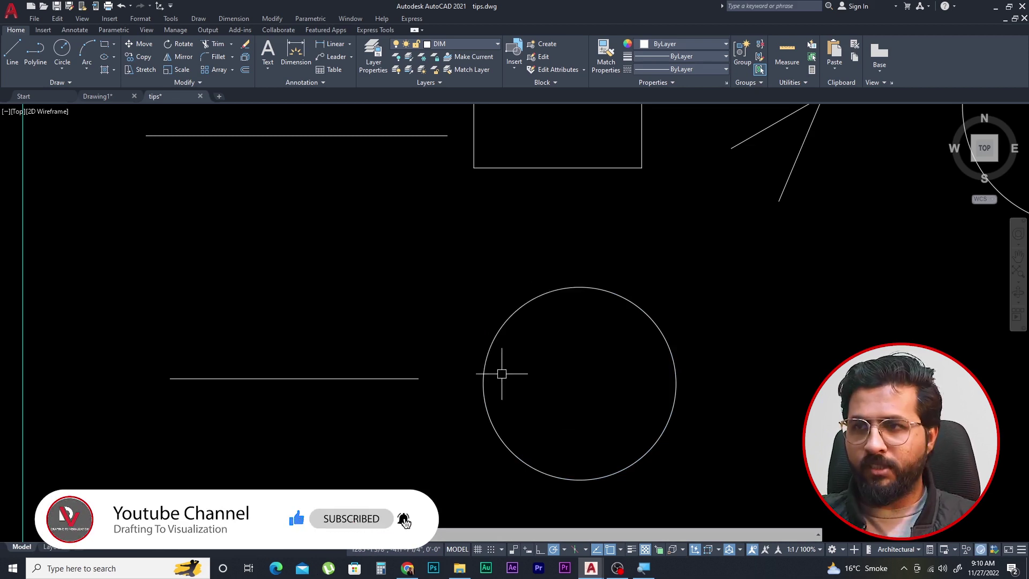
Step: Repeat BR on the circle, removing the arc between its top and left quadrants
type("br")
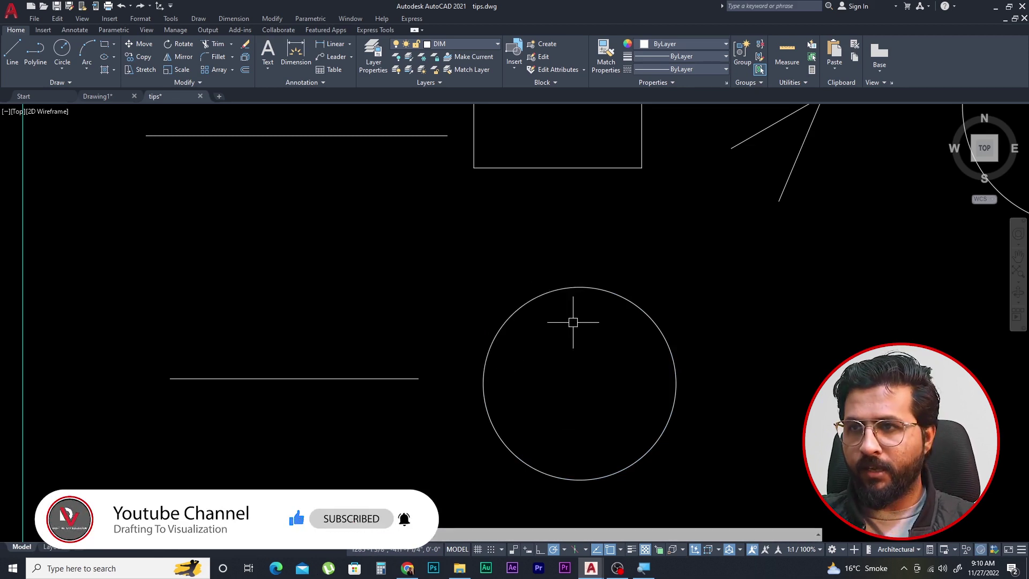
key("Return")
left_click(582, 290)
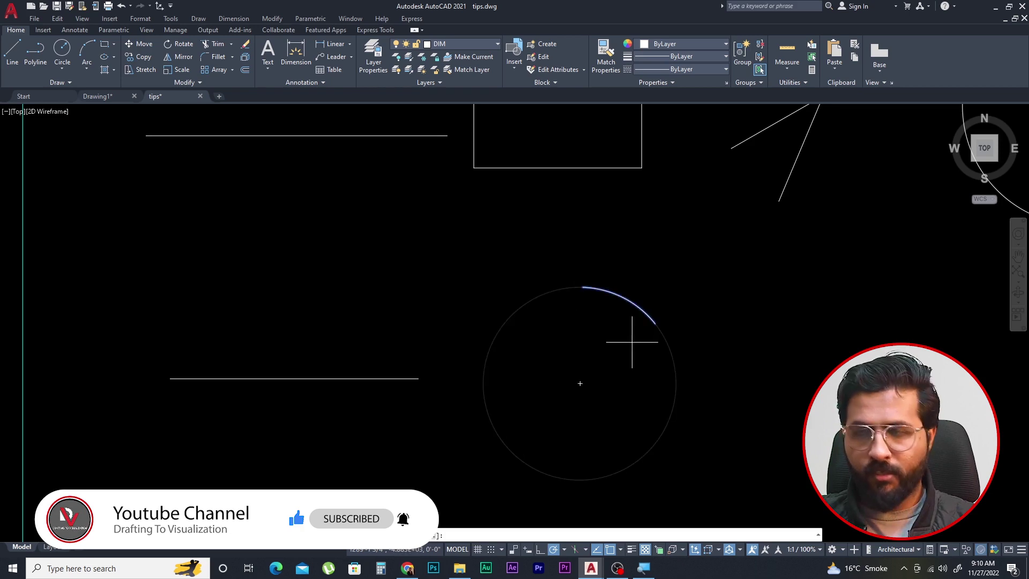
type("f")
key("Return")
left_click(583, 287)
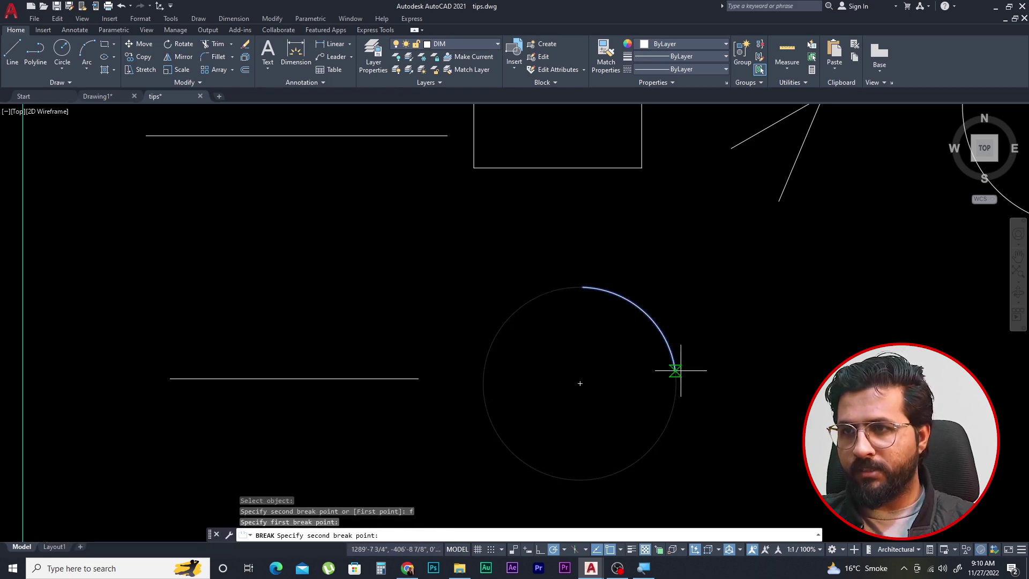
left_click(483, 383)
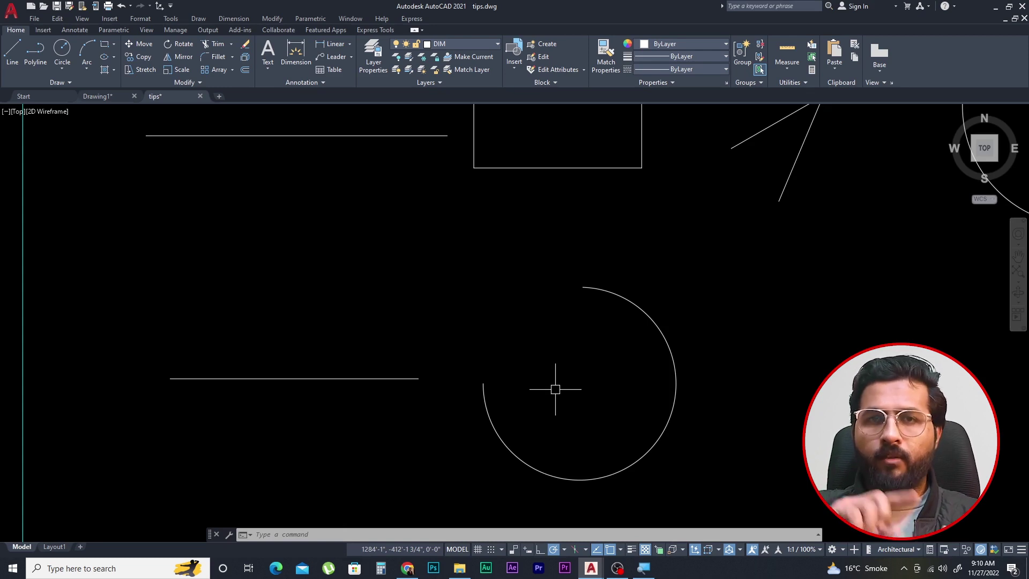
Step: Undo, then break the circle from its right quadrant to its top quadrant instead
key("ctrl+z")
key("Escape")
key("Escape")
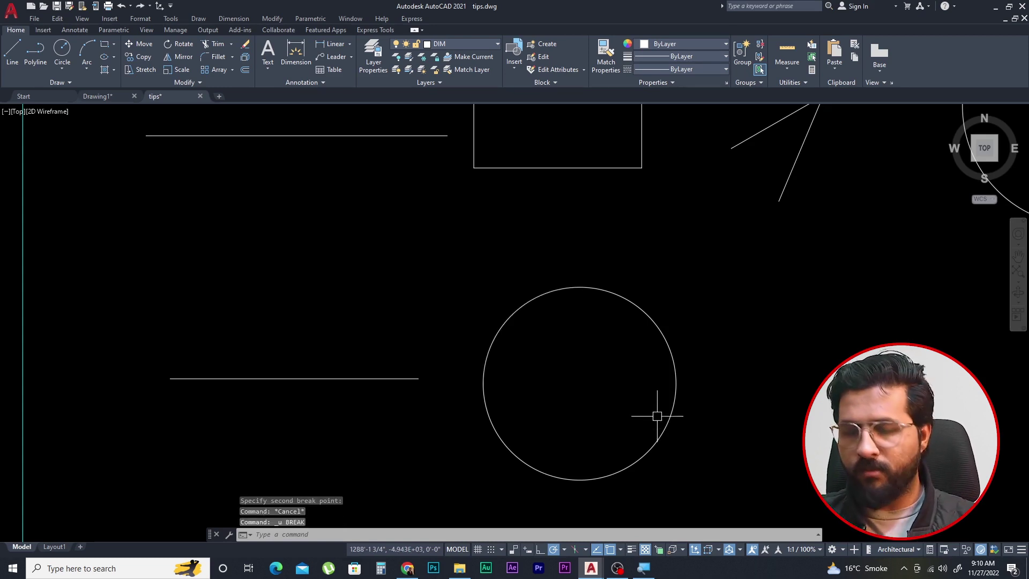
type("br")
key("Return")
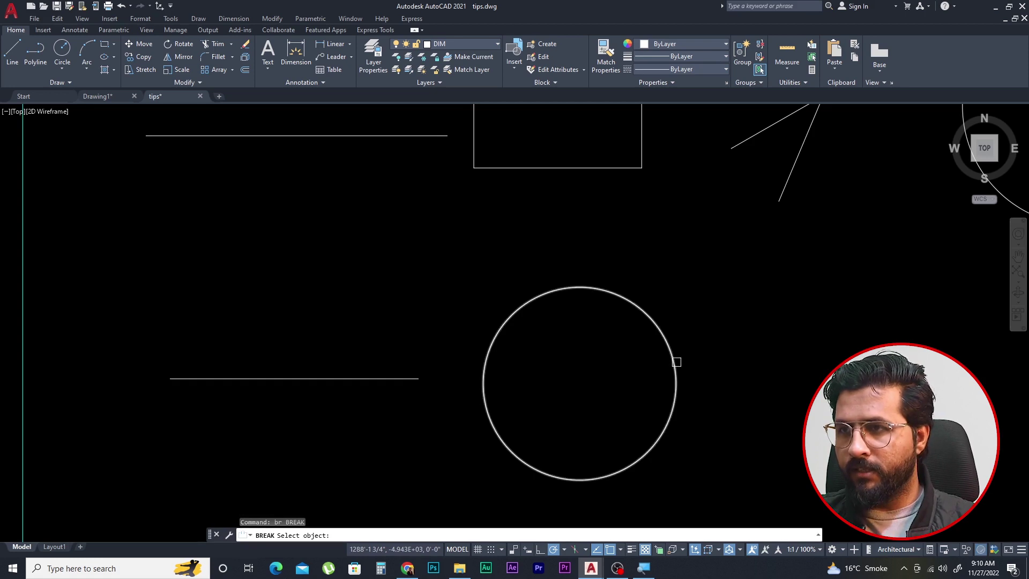
left_click(673, 360)
type("f")
key("Return")
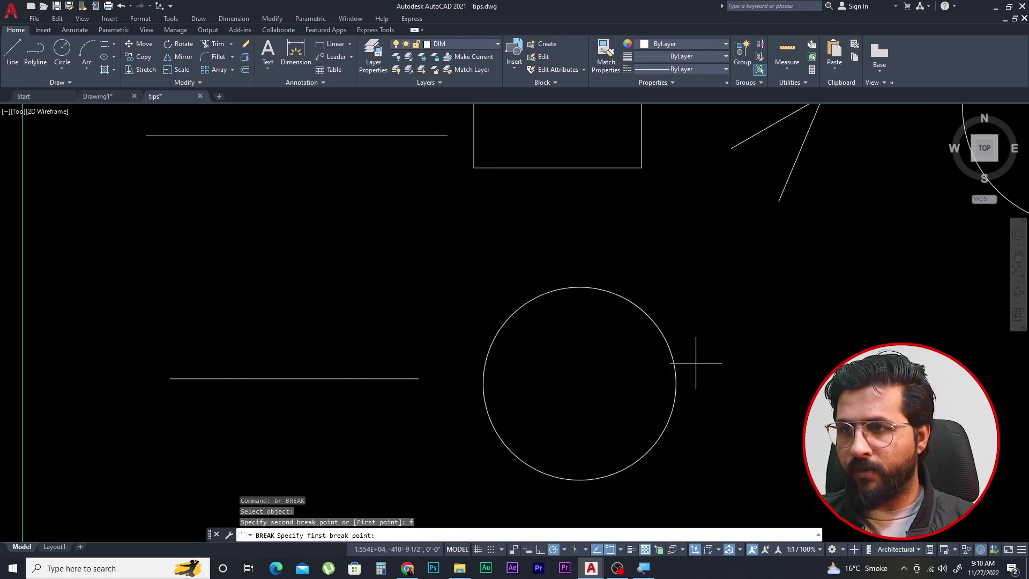
left_click(676, 383)
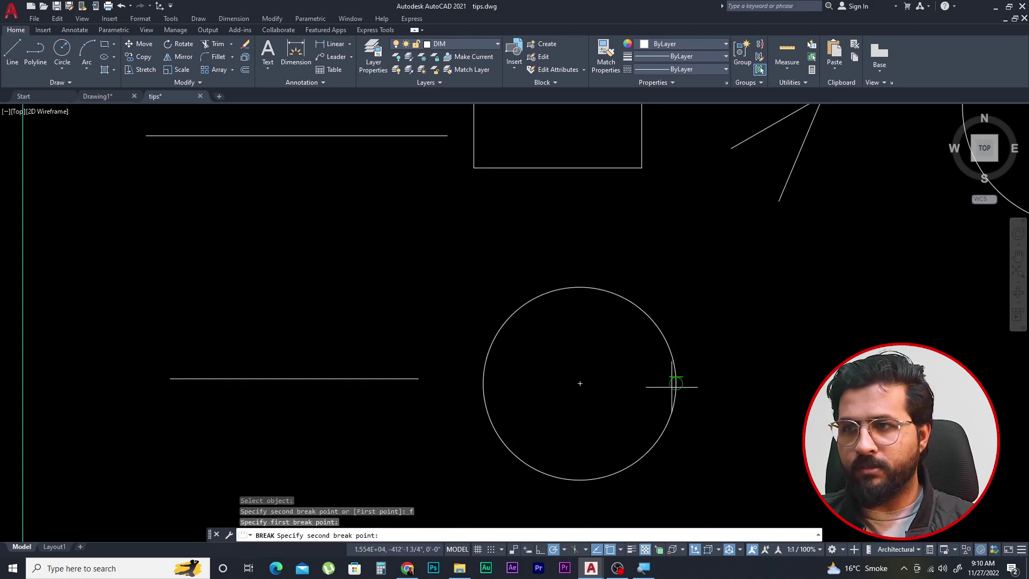
left_click(580, 286)
scroll(583, 339, "down", 2)
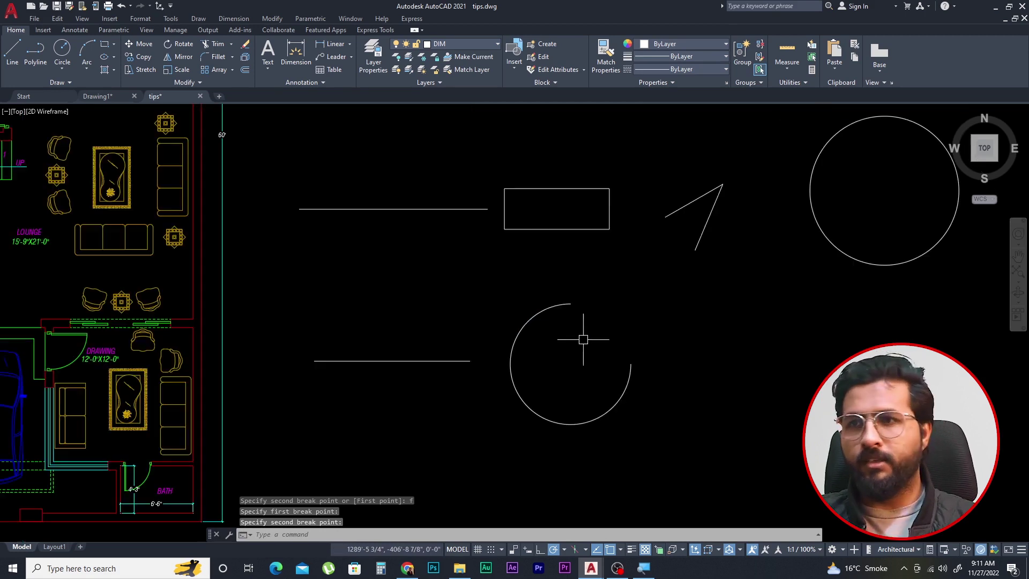
scroll(569, 382, "down", 3)
scroll(459, 367, "up", 3)
key("Escape")
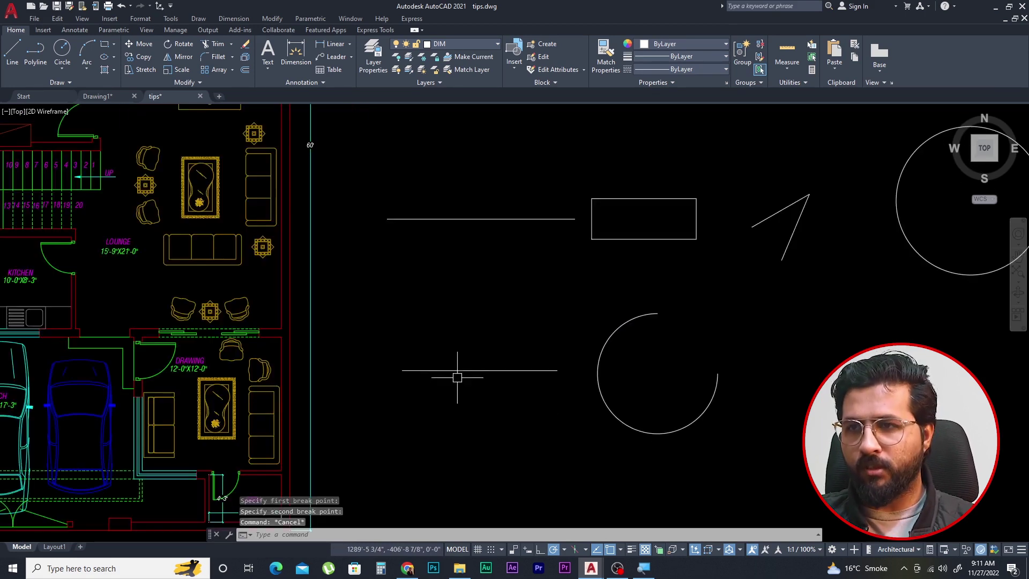
key("Escape")
key("Escape")
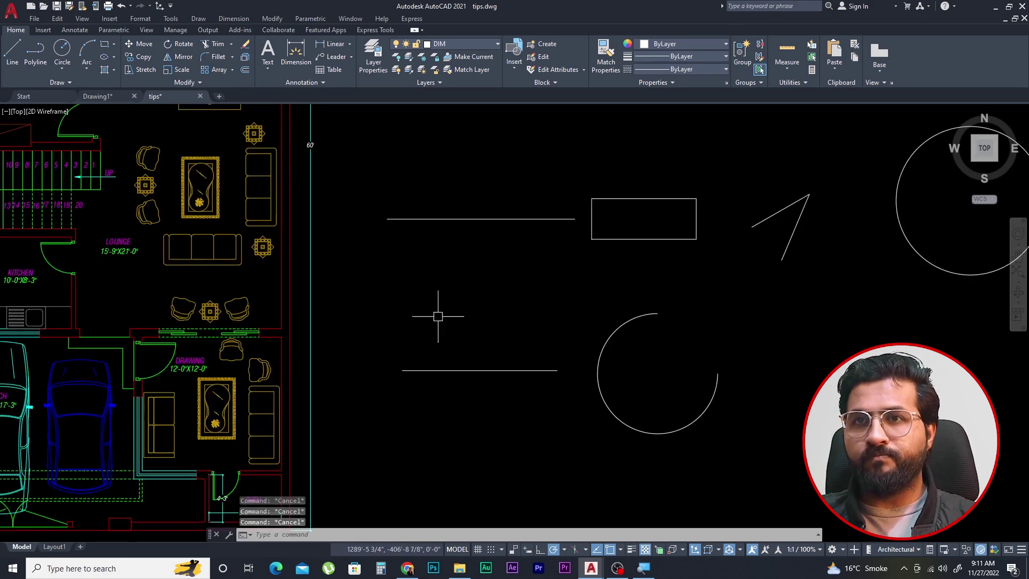
Step: Split the lower horizontal sample line at its midpoint using Break at Point
left_click(207, 84)
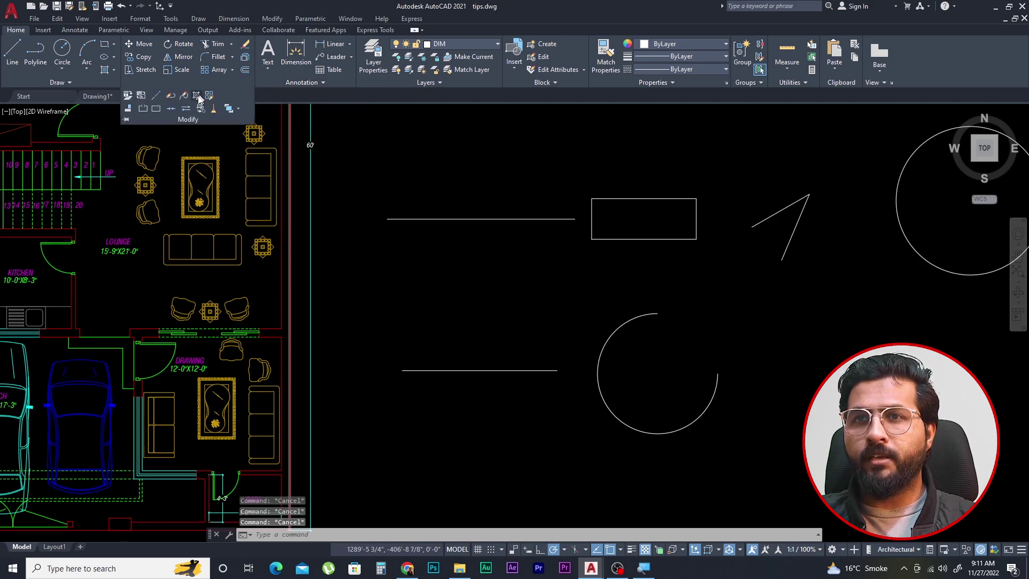
left_click(143, 108)
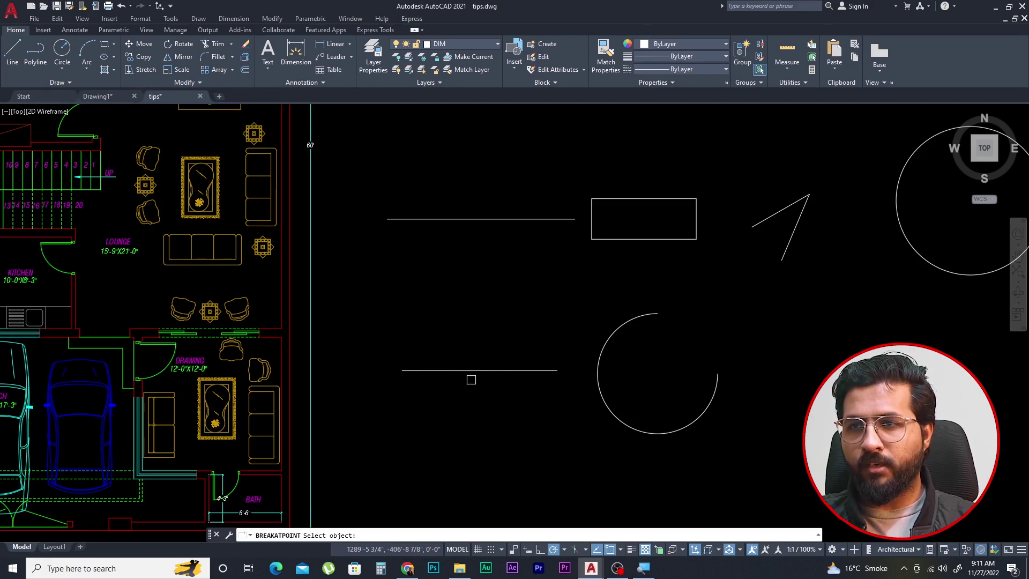
left_click(467, 370)
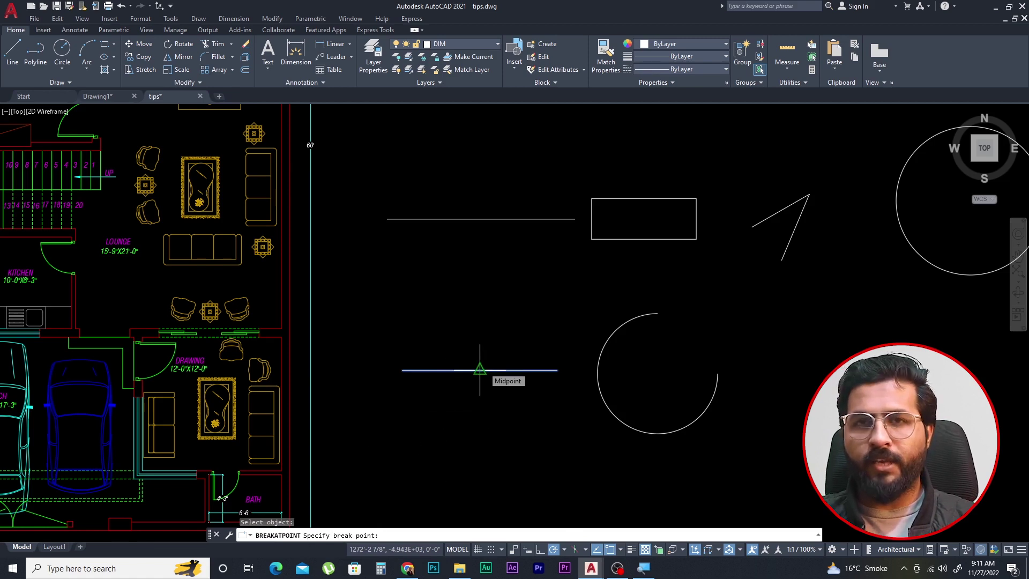
left_click(480, 370)
scroll(485, 386, "up", 4)
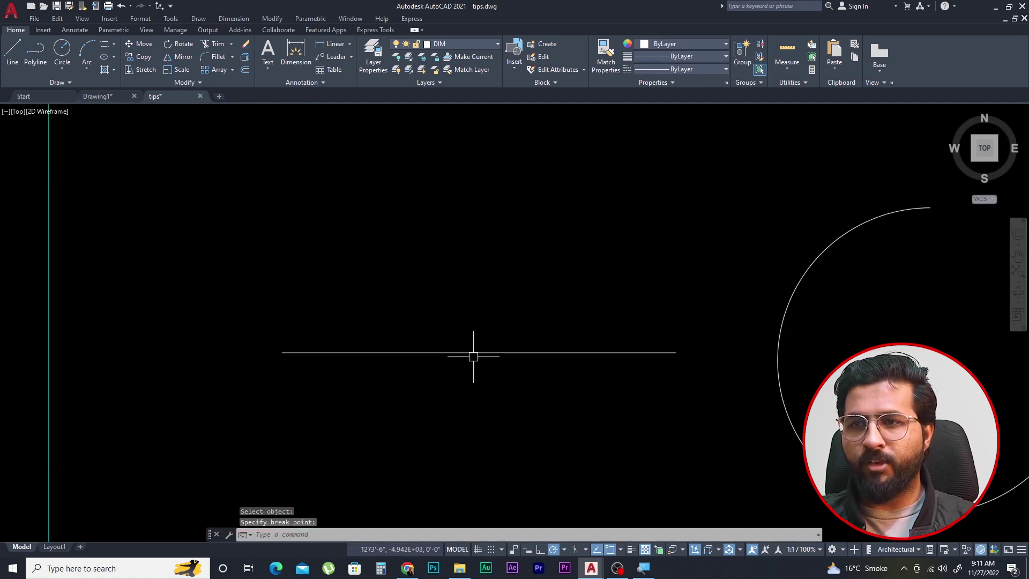
left_click(560, 391)
left_click(568, 305)
left_click(533, 387)
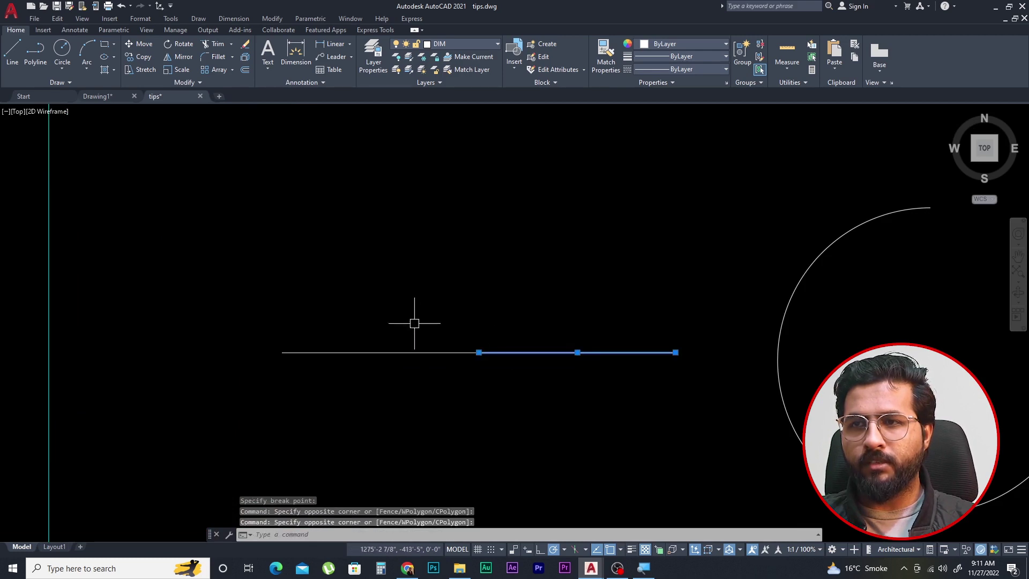
left_click(413, 321)
left_click(368, 413)
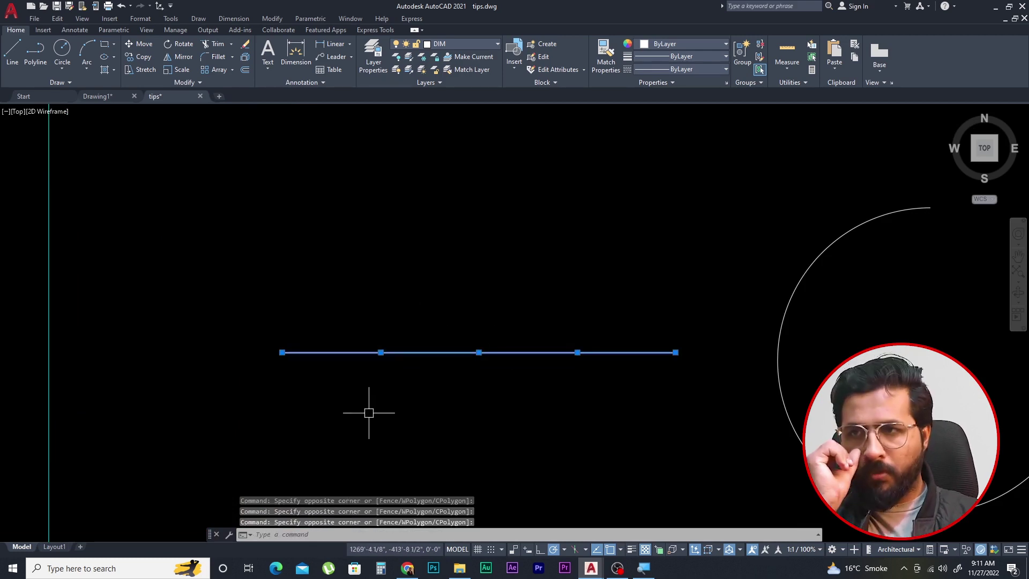